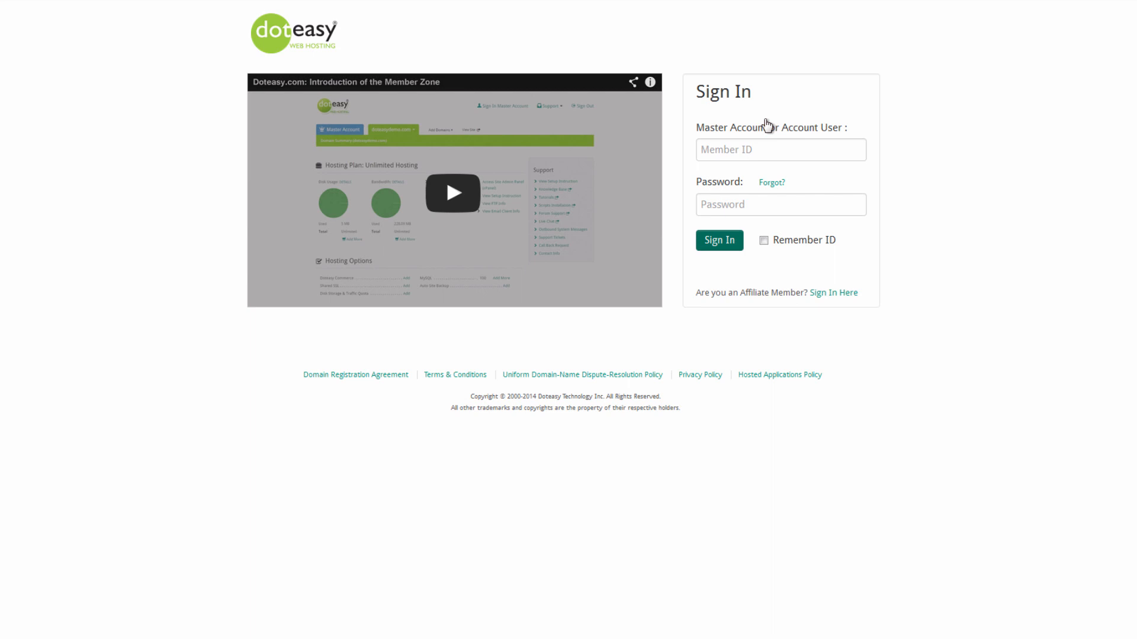
Step: Sign in with the Member ID and password and open the sampledomain.net domain summary
left_click(744, 156)
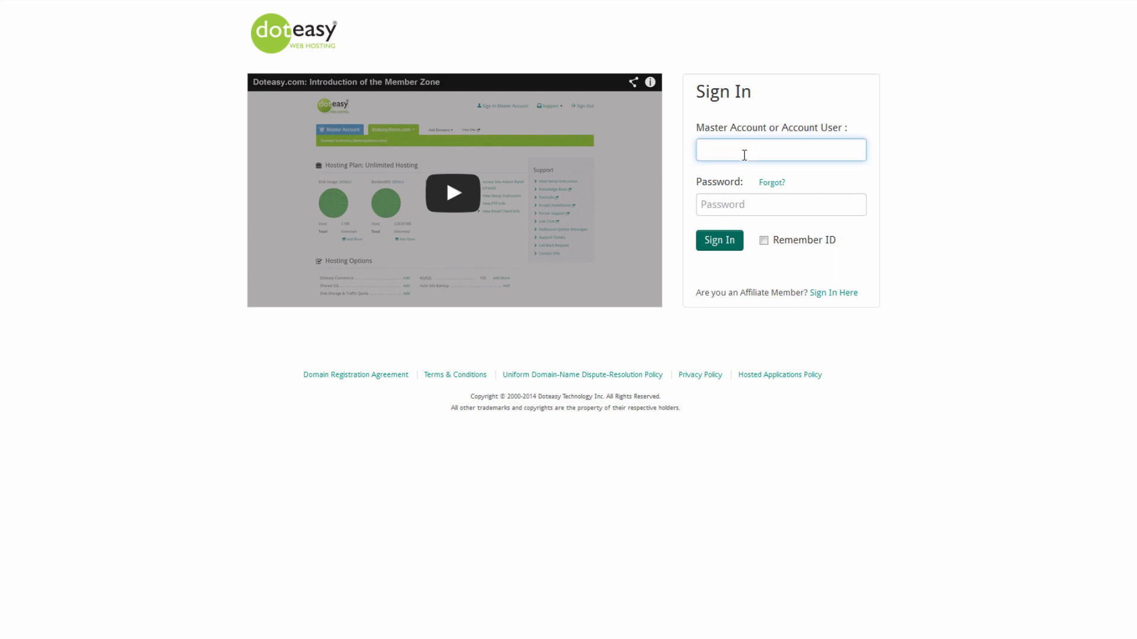
type("sampl")
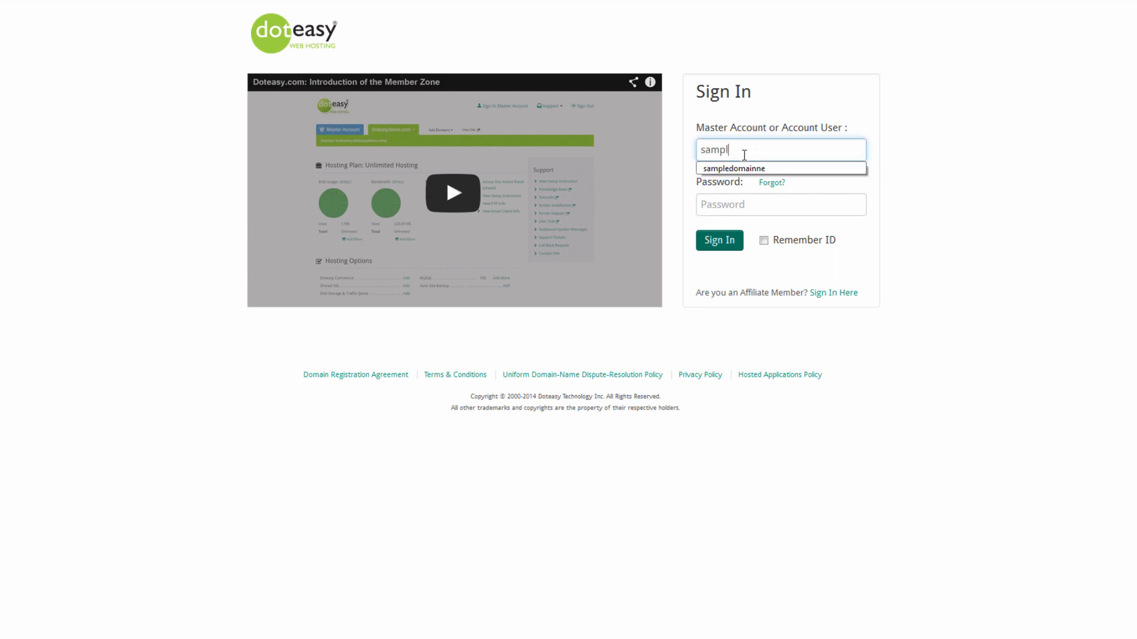
type("edoma")
type("inne")
key("Tab")
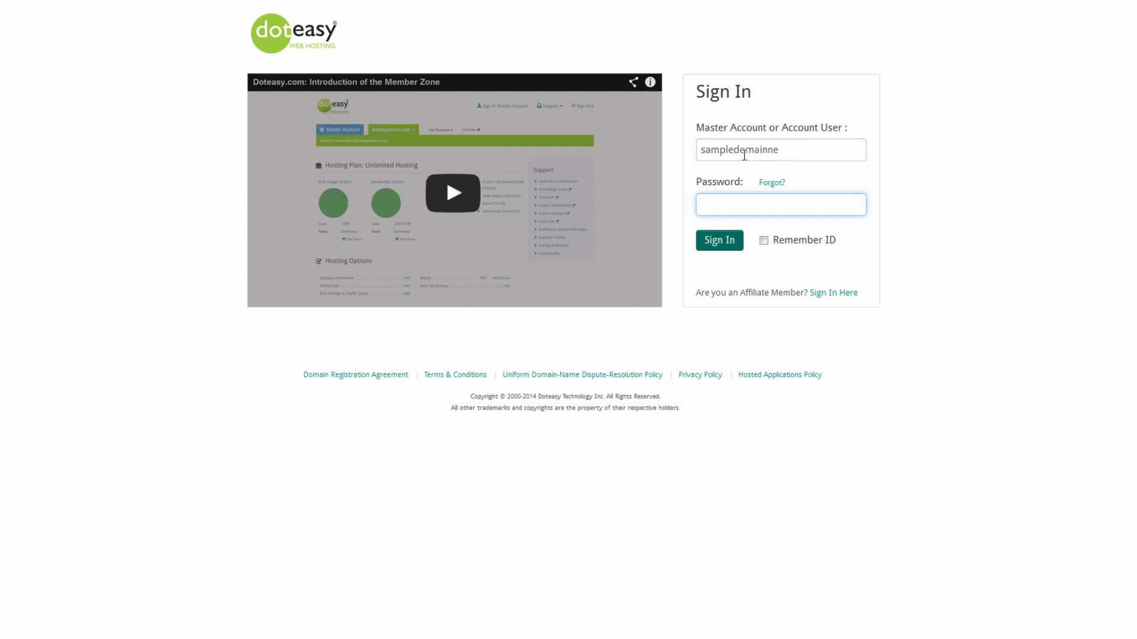
type("***")
type("******")
key("Return")
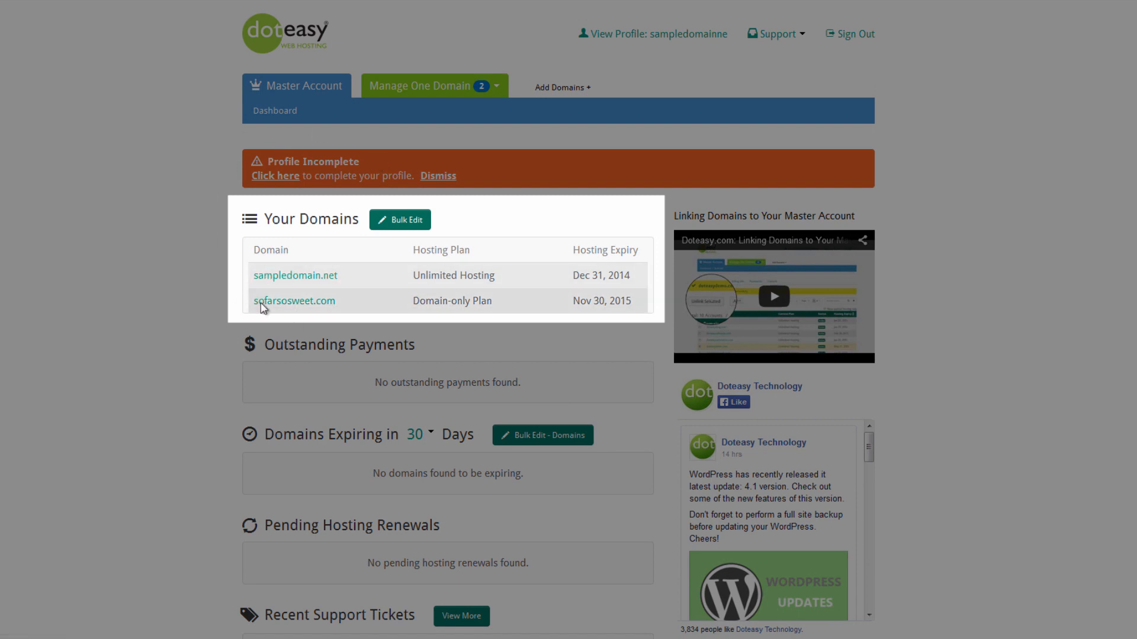
left_click(296, 278)
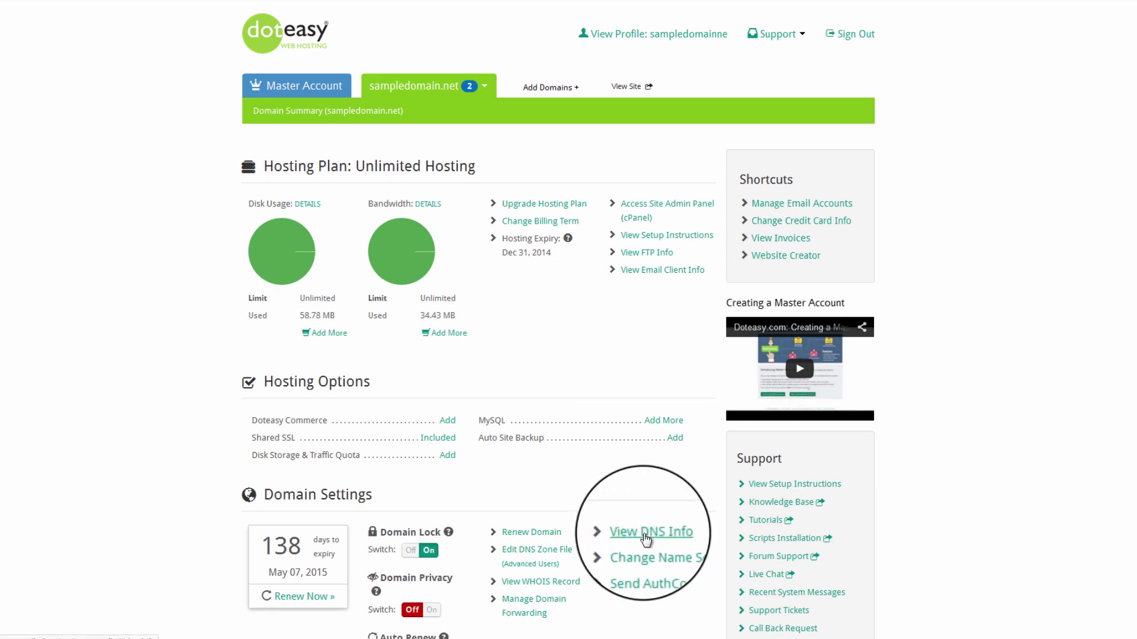
Step: View the DNS info and select the add-on domain DNS server rows
left_click(645, 536)
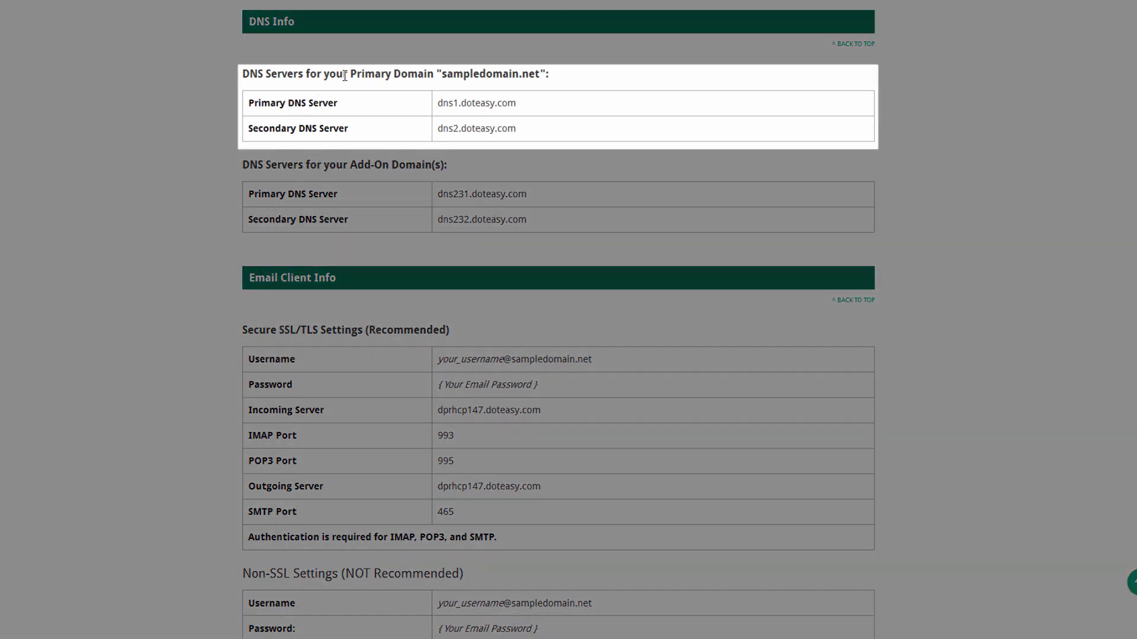
left_click_drag(344, 74, 441, 73)
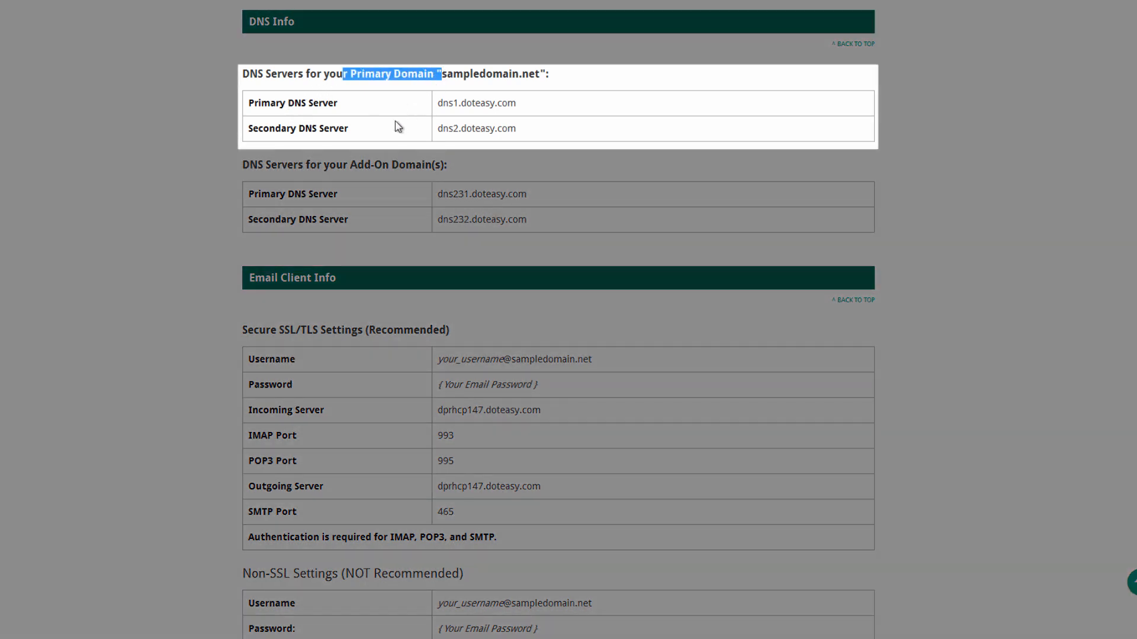
left_click(398, 127)
left_click_drag(338, 164, 339, 195)
left_click(551, 221)
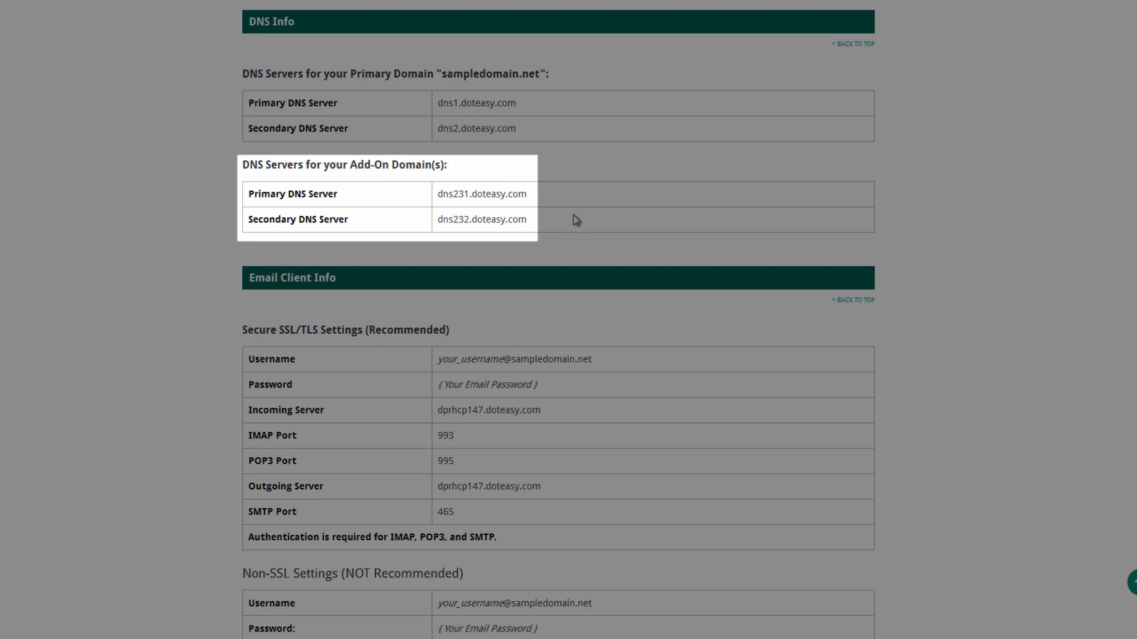
left_click_drag(575, 219, 247, 195)
key("ctrl+c")
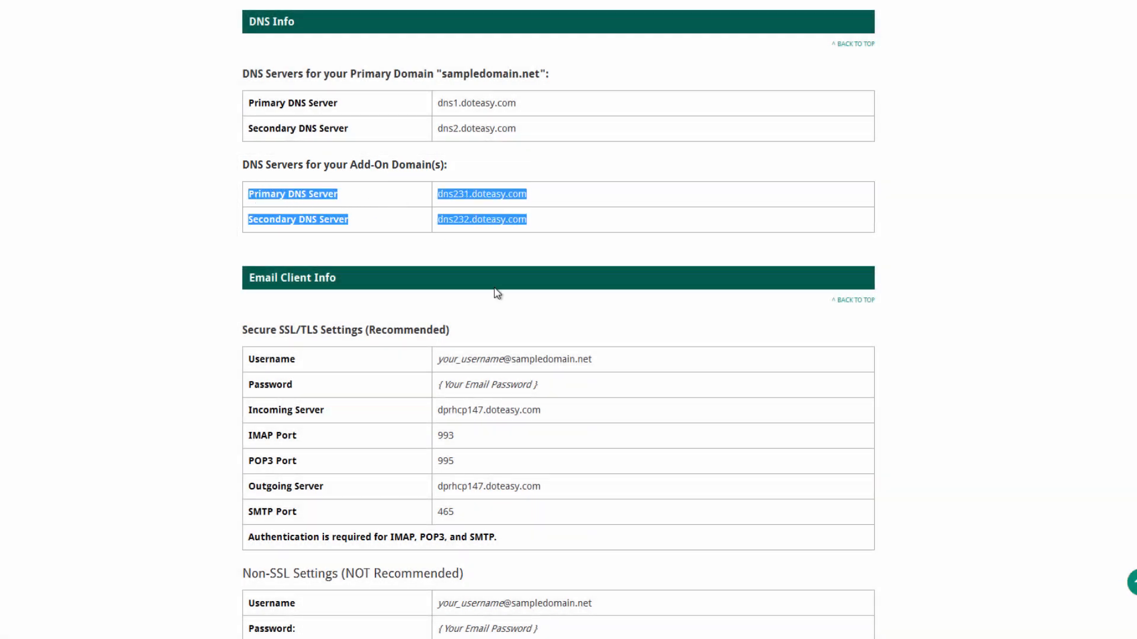
Step: Paste the add-on domain DNS servers into a new Notepad note and return to the browser
left_click(16, 632)
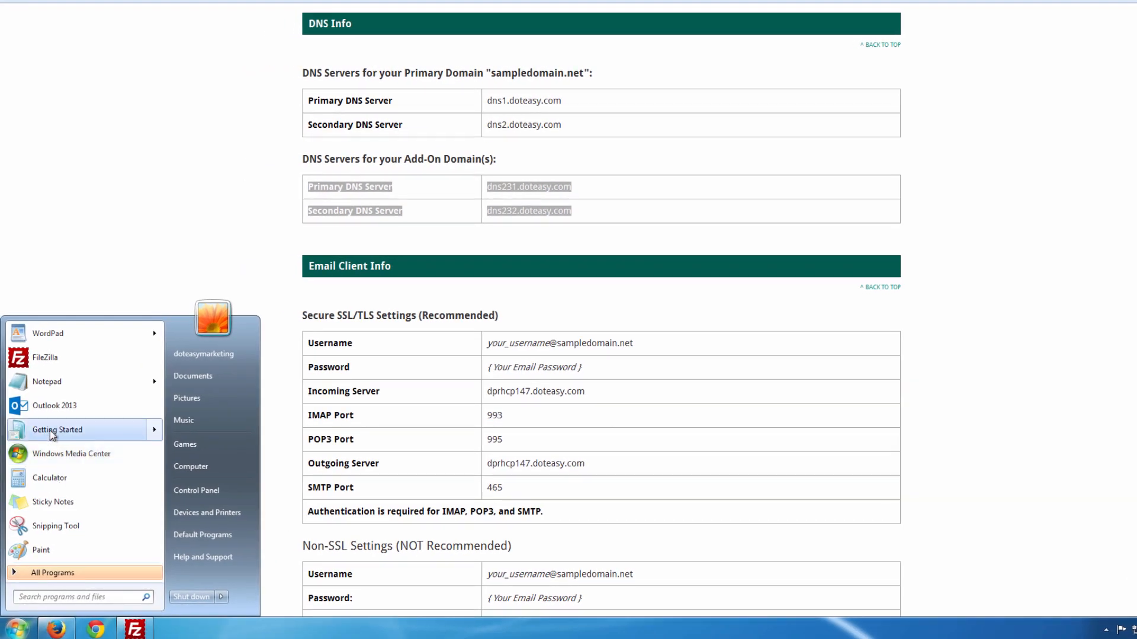
left_click(68, 384)
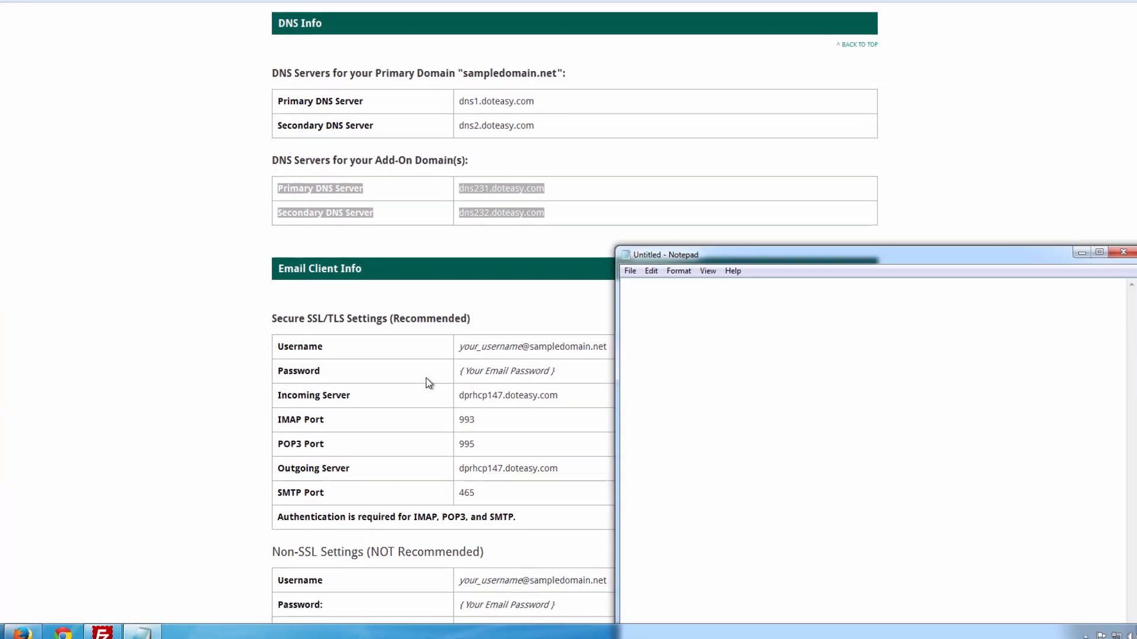
key("ctrl+v")
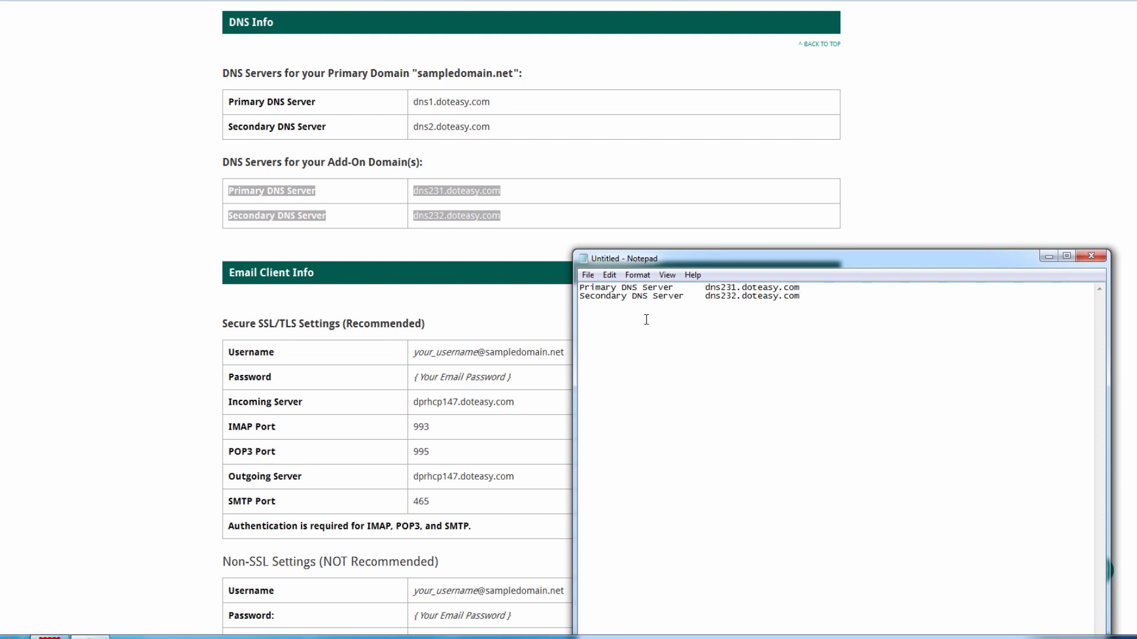
left_click(622, 226)
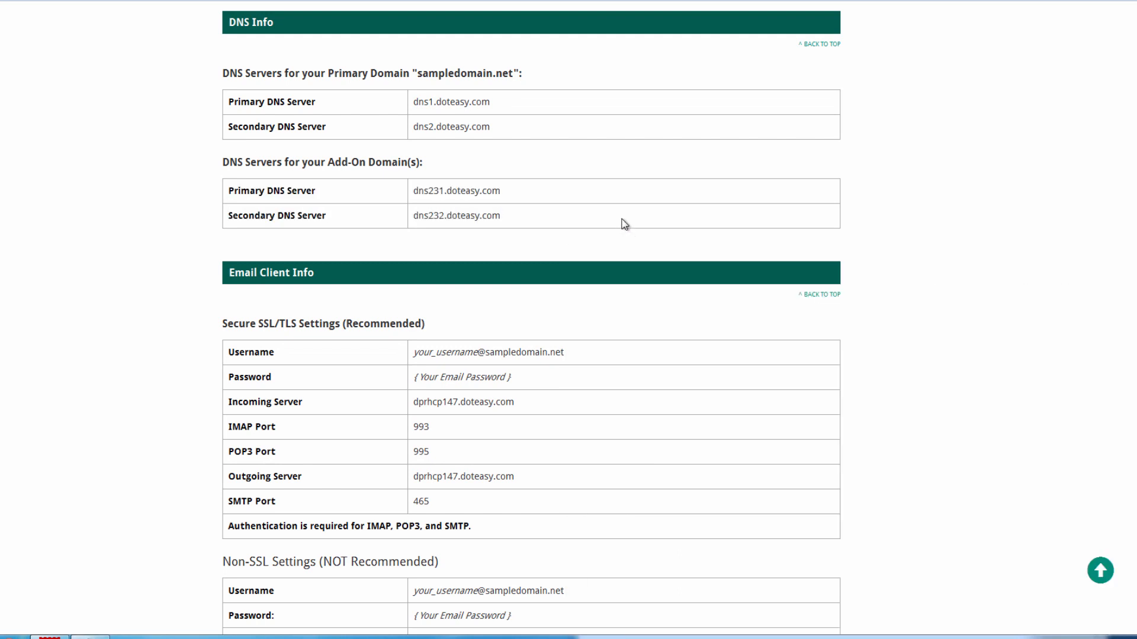
scroll(527, 235, "up", 5)
scroll(560, 235, "up", 5)
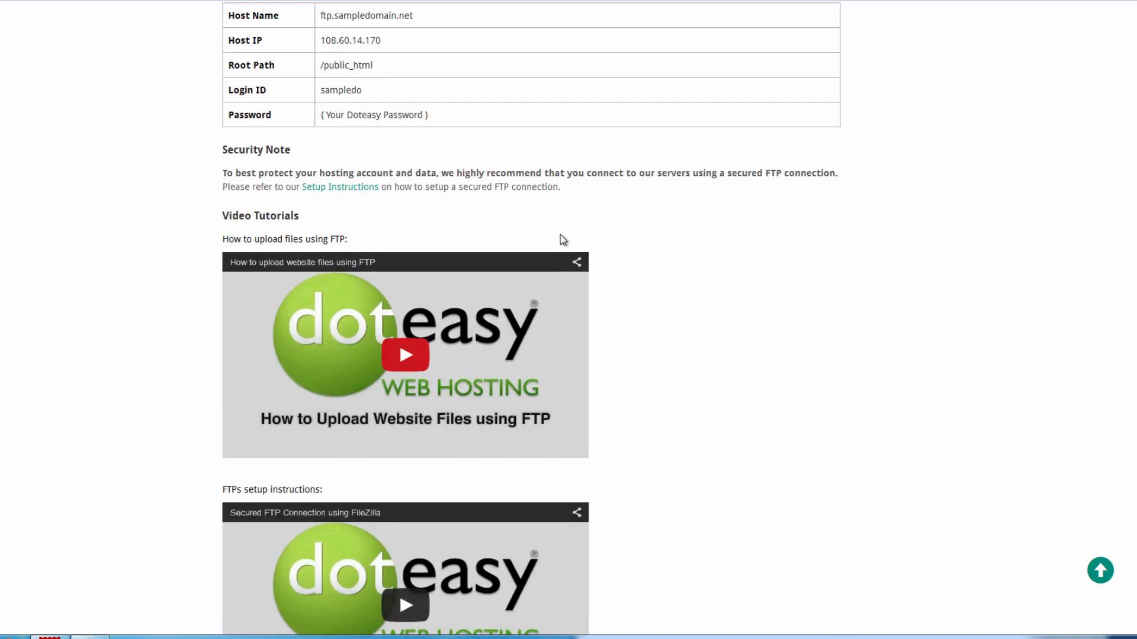
scroll(604, 249, "up", 3)
scroll(643, 254, "up", 5)
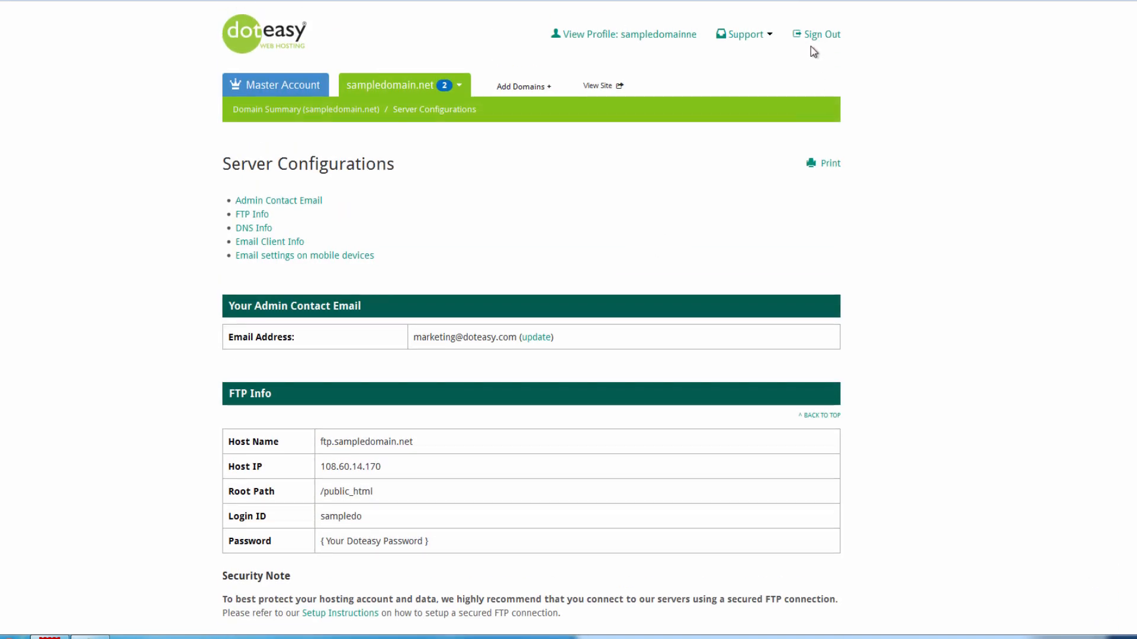
Step: Switch the Member Zone to the sofarsosweet.com domain summary
left_click(396, 85)
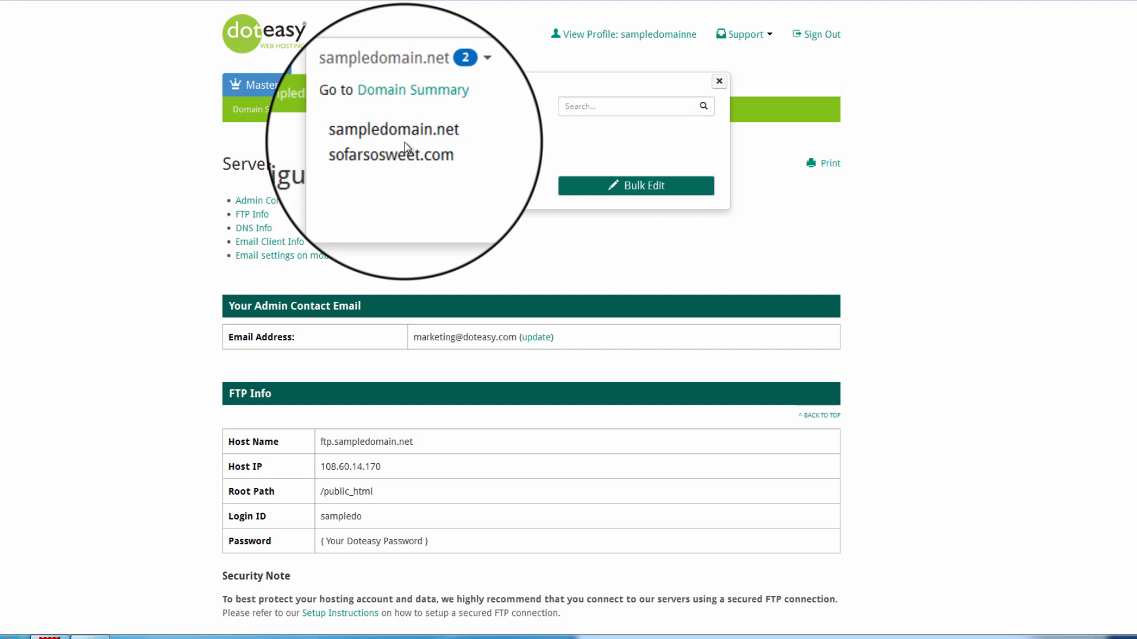
left_click(436, 158)
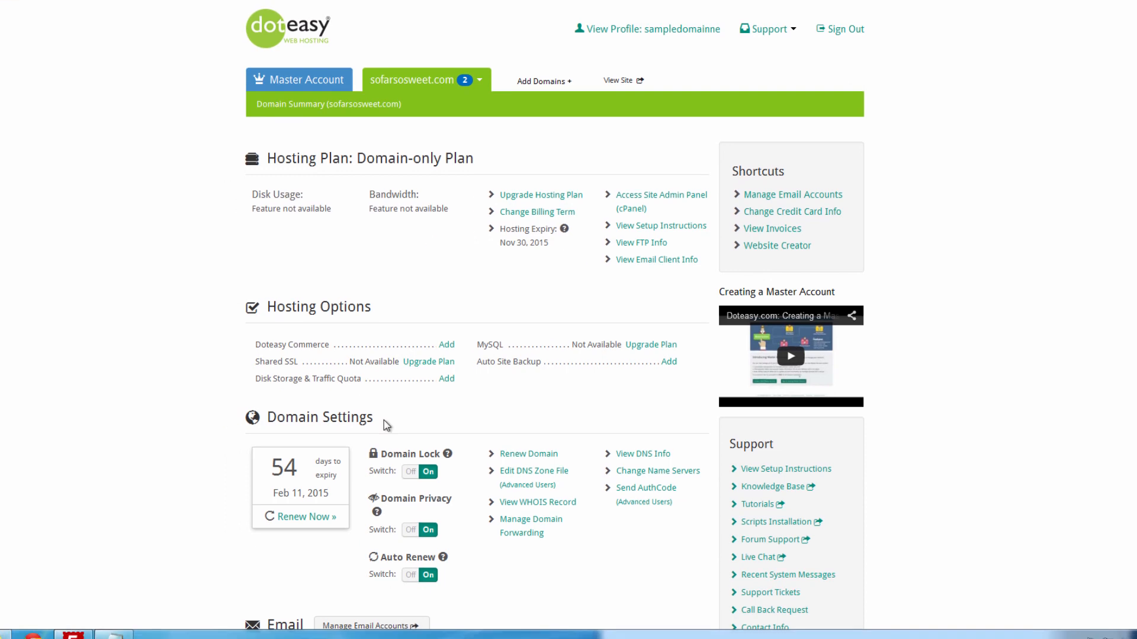
Step: Browse the FileZilla remote site into public_html, then return to the domain summary
left_click(139, 628)
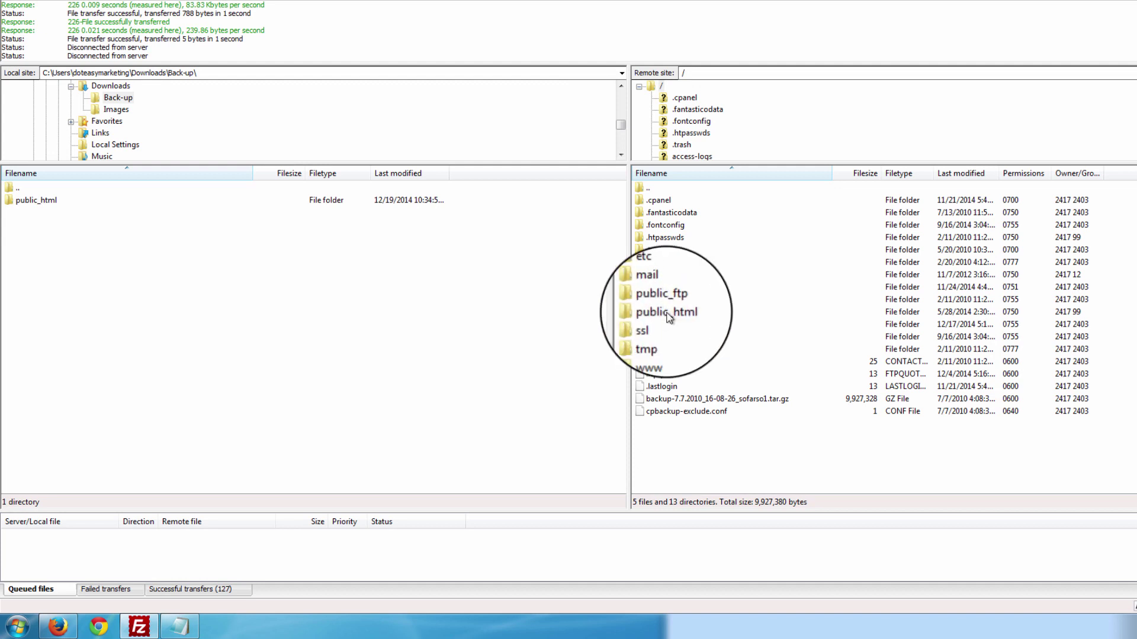
left_click(670, 316)
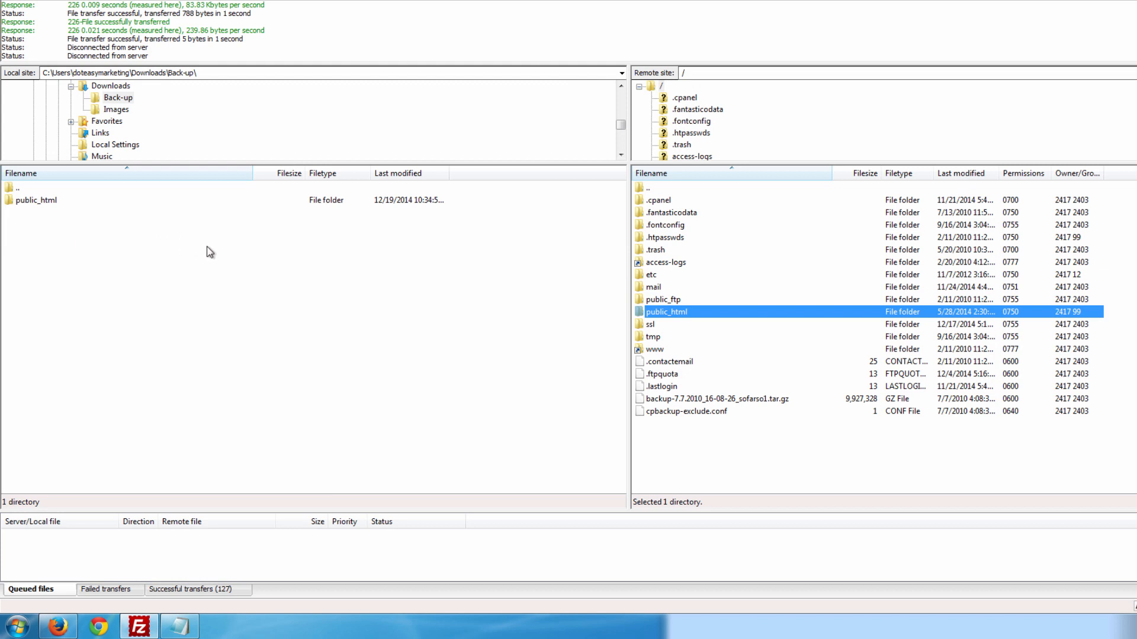
double_click(695, 315)
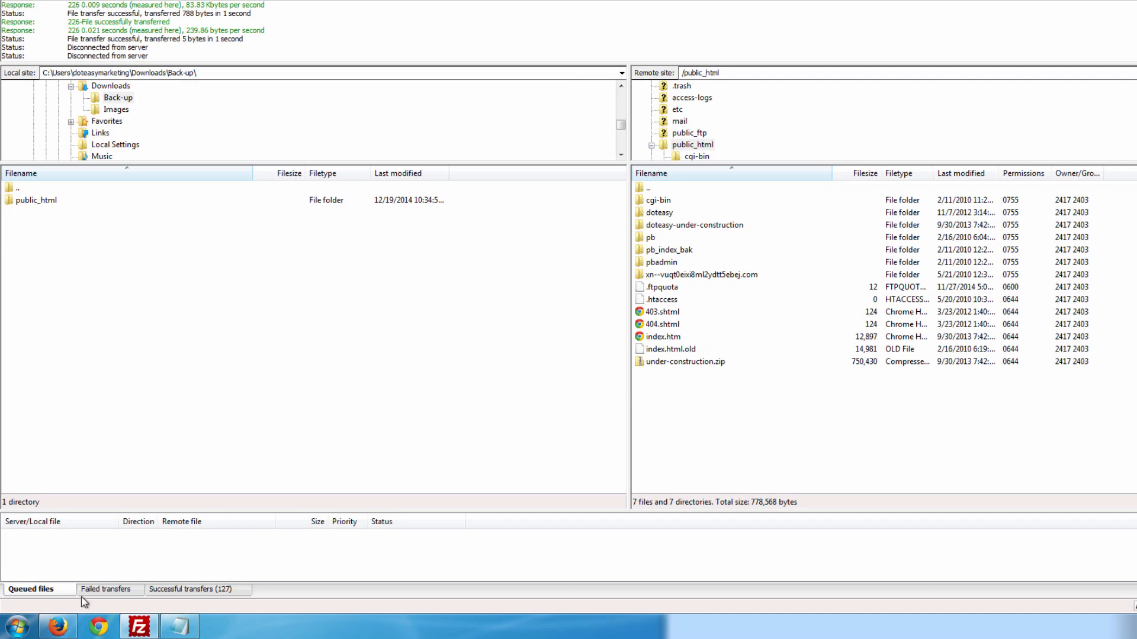
left_click(73, 622)
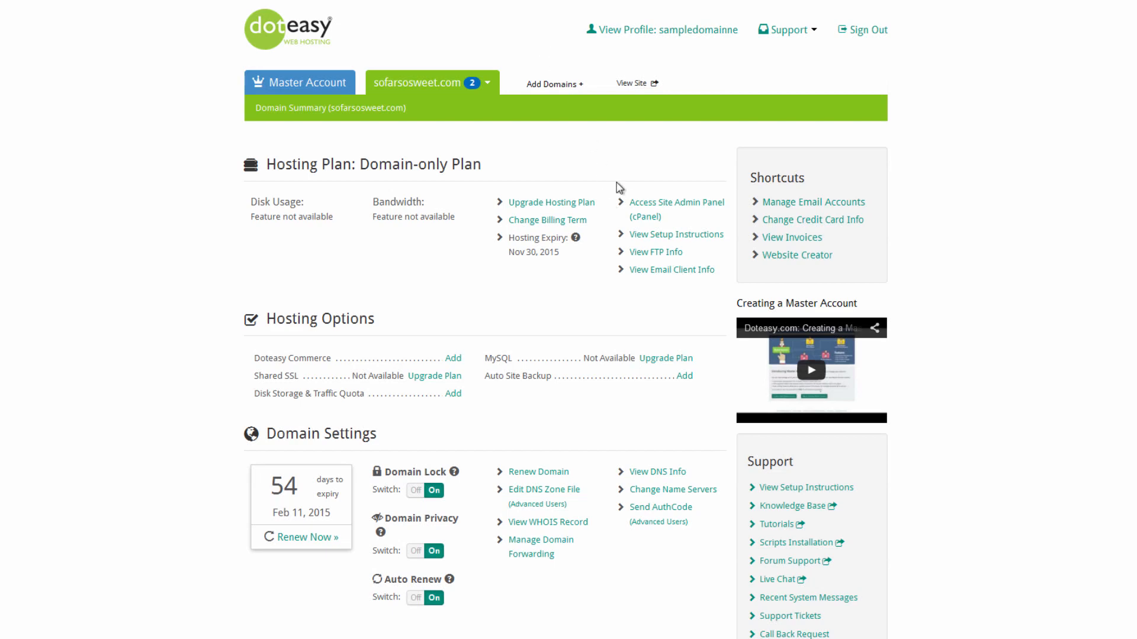
Step: Replace the primary DNS hostname with dns231.doteasy.com copied from Notepad
left_click(669, 490)
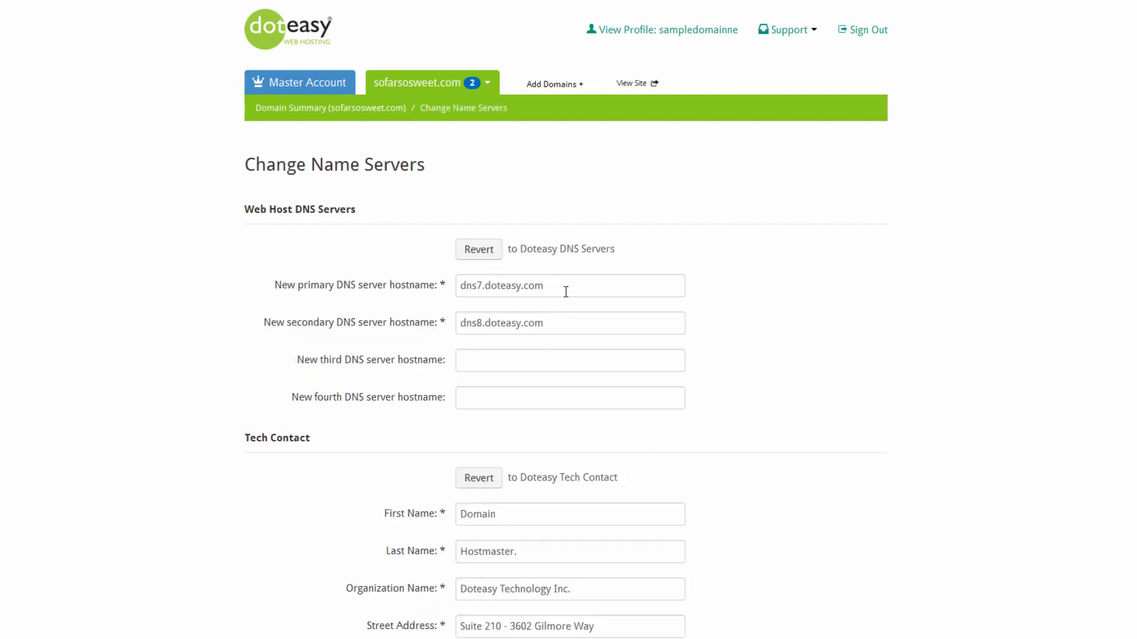
left_click_drag(565, 292, 396, 296)
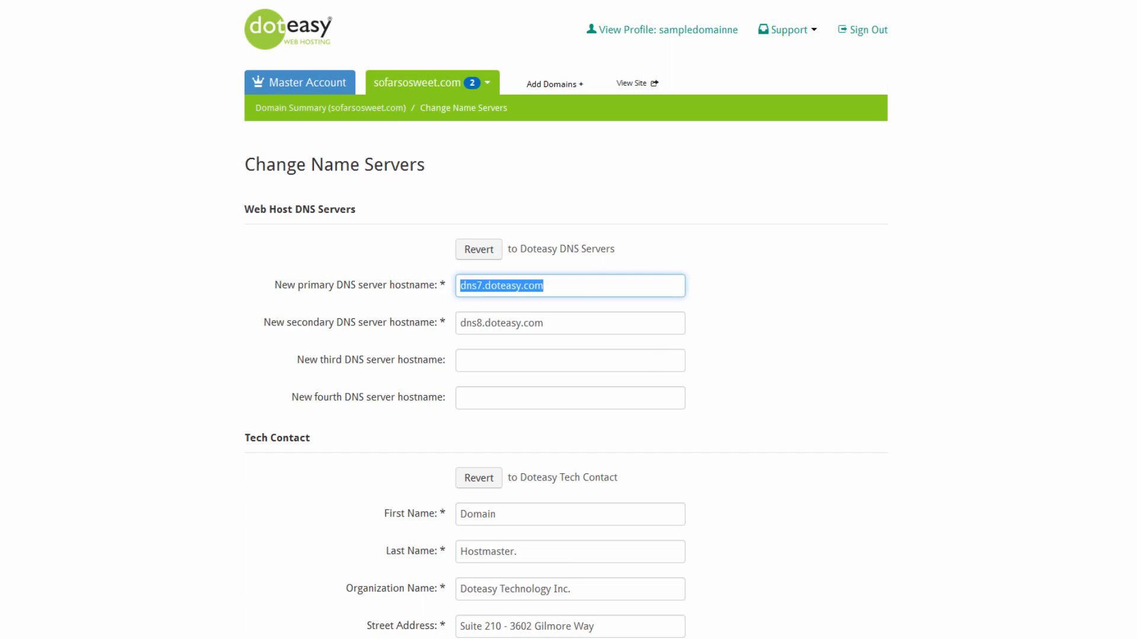
key("alt+Tab")
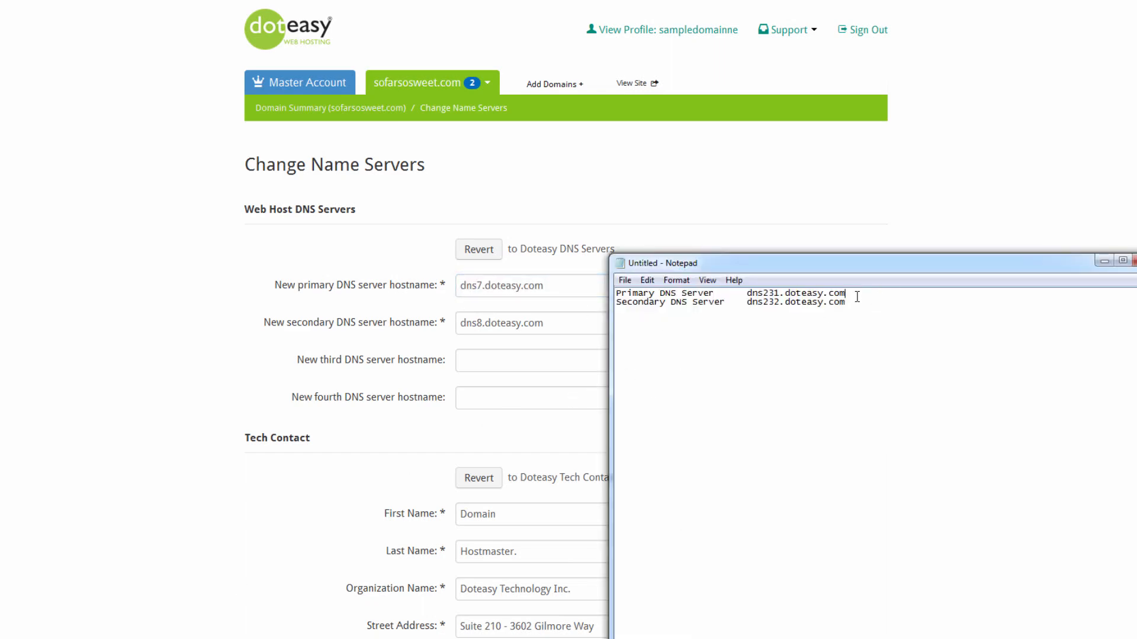
left_click_drag(845, 293, 718, 295)
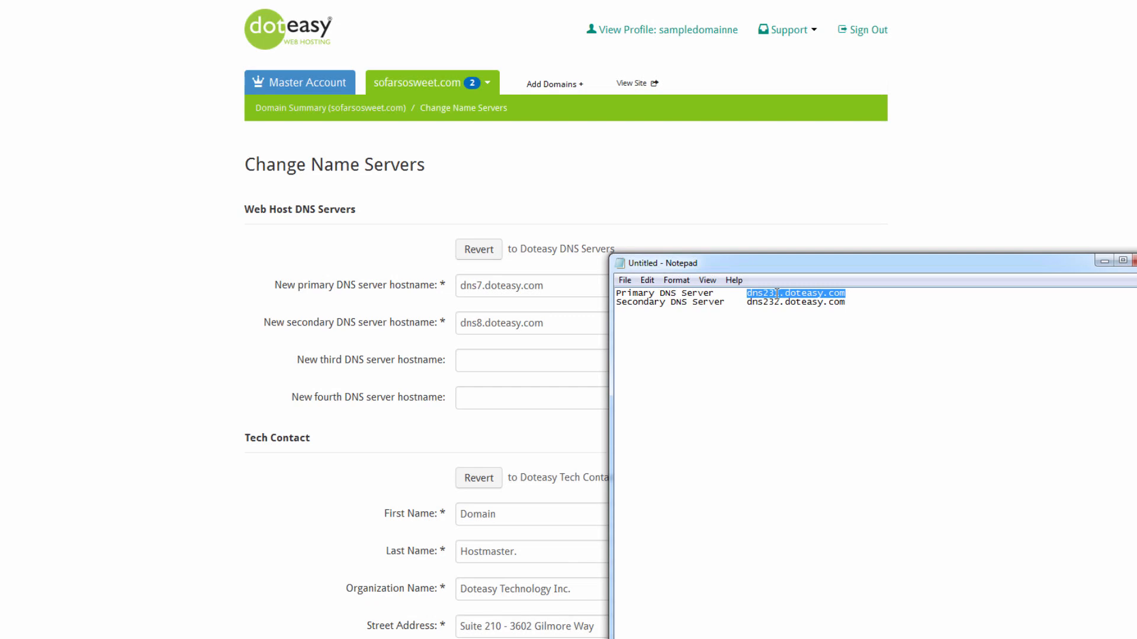
key("ctrl+c")
left_click(565, 289)
key("ctrl+a")
key("ctrl+v")
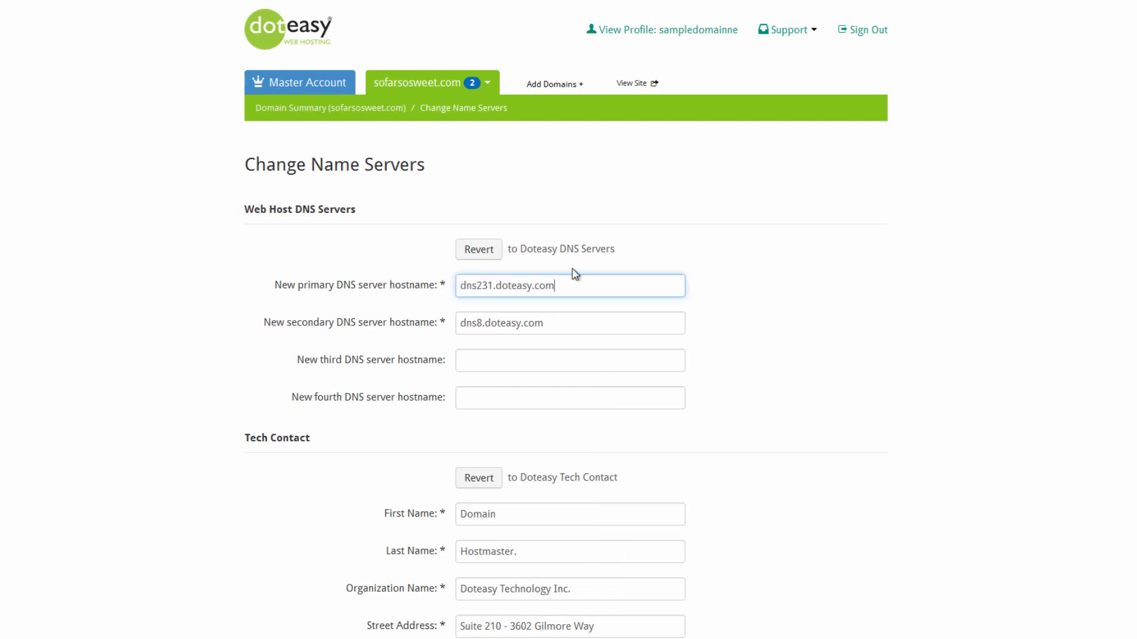
Step: Replace the secondary DNS hostname with dns232.doteasy.com
left_click(566, 319)
key("ctrl+a")
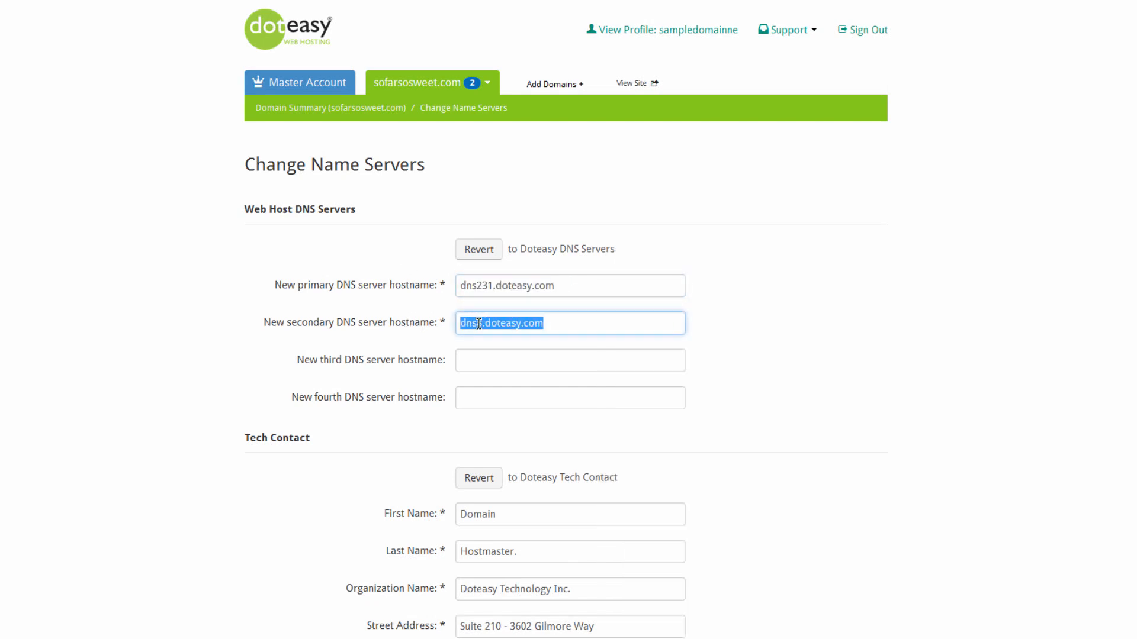
key("ctrl+v")
key("BackSpace")
type("2")
left_click(723, 318)
scroll(723, 318, "down", 4)
scroll(747, 333, "down", 4)
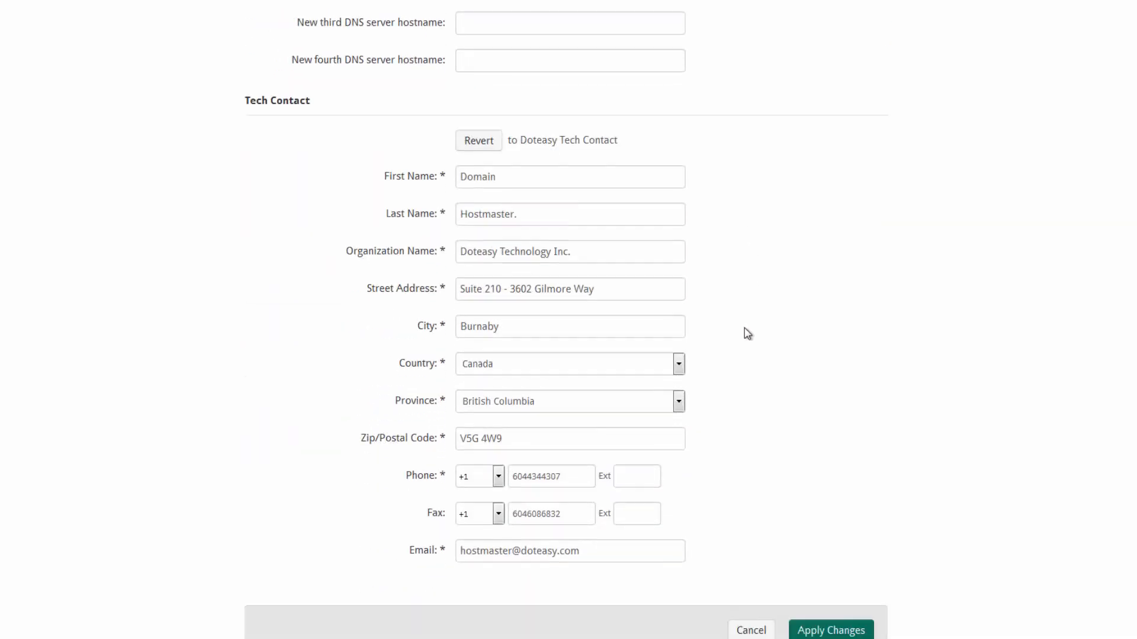
scroll(747, 332, "down", 2)
Step: Apply the name server changes so the process is reported as succeeded
left_click(822, 494)
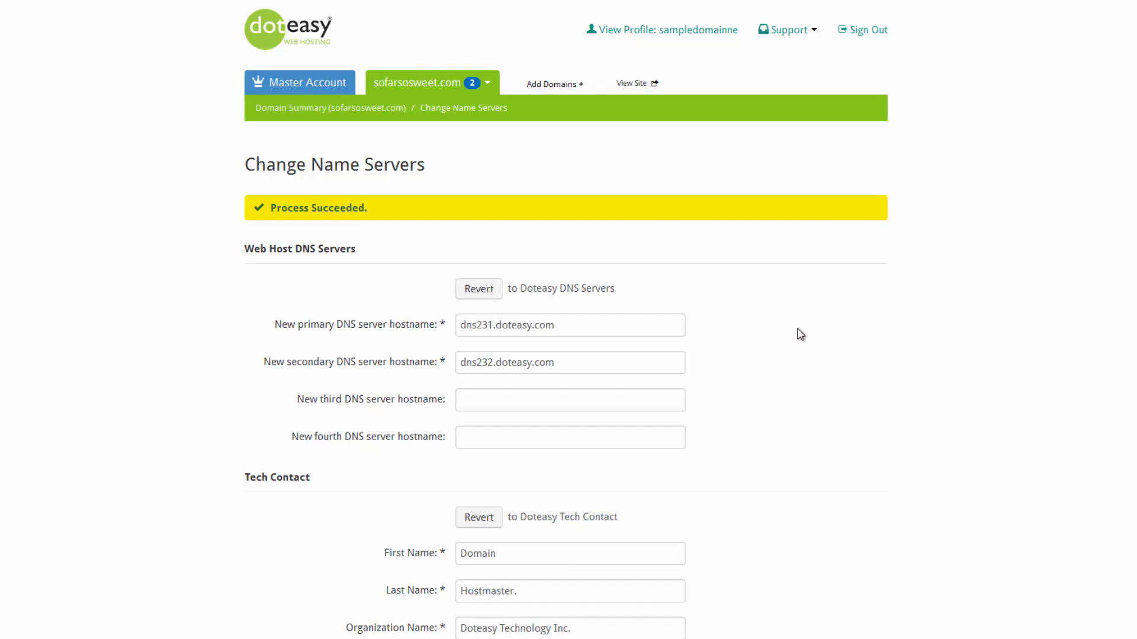
scroll(800, 328, "down", 2)
scroll(800, 329, "down", 2)
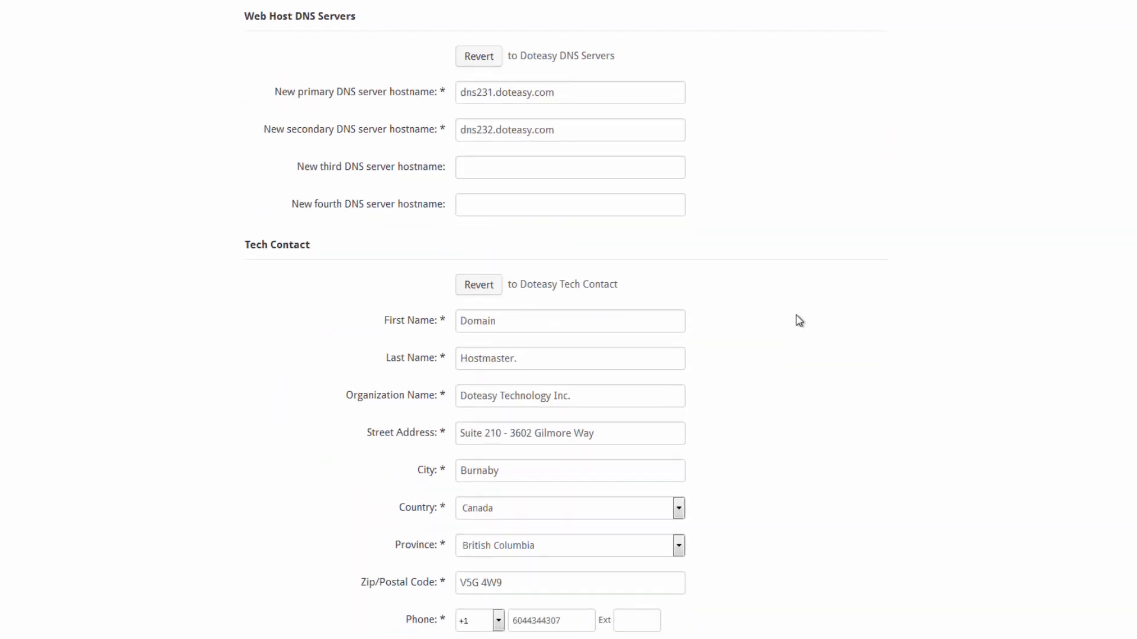
scroll(799, 328, "down", 1)
scroll(797, 320, "down", 2)
scroll(798, 320, "up", 3)
scroll(798, 319, "up", 4)
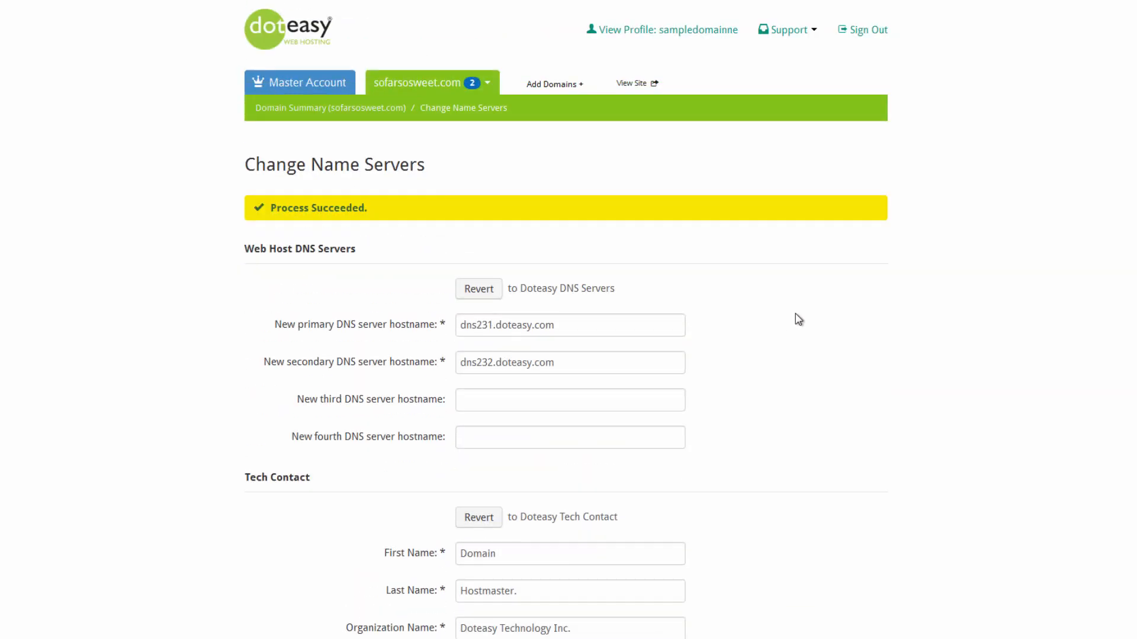
scroll(797, 320, "up", 3)
Step: Switch the Member Zone back to the sampledomain.net domain summary
left_click(405, 86)
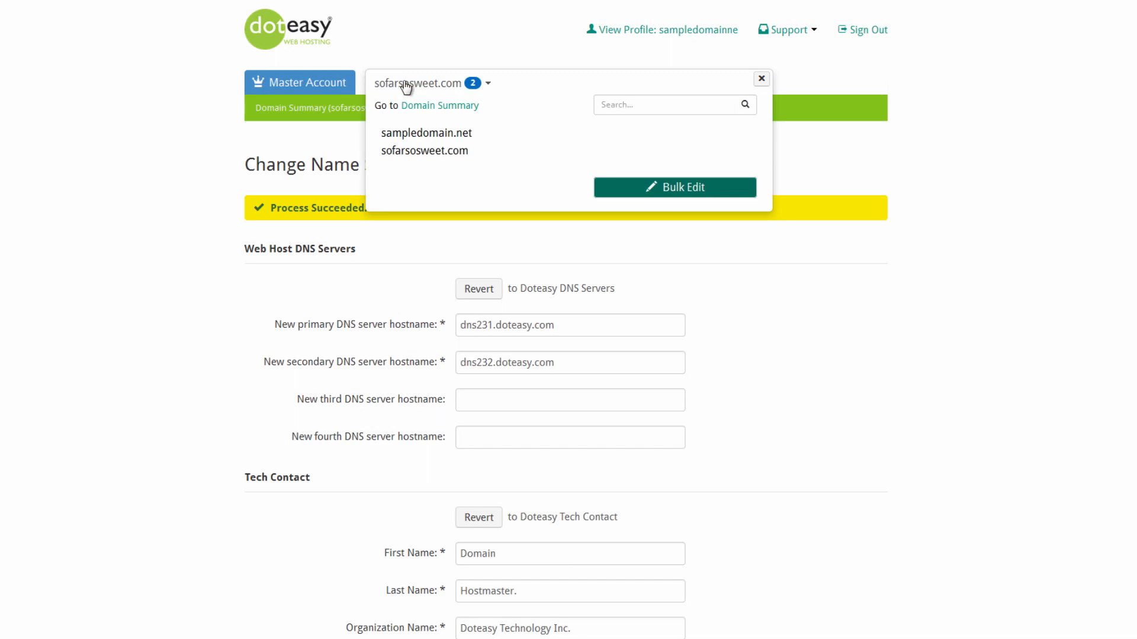
left_click(419, 135)
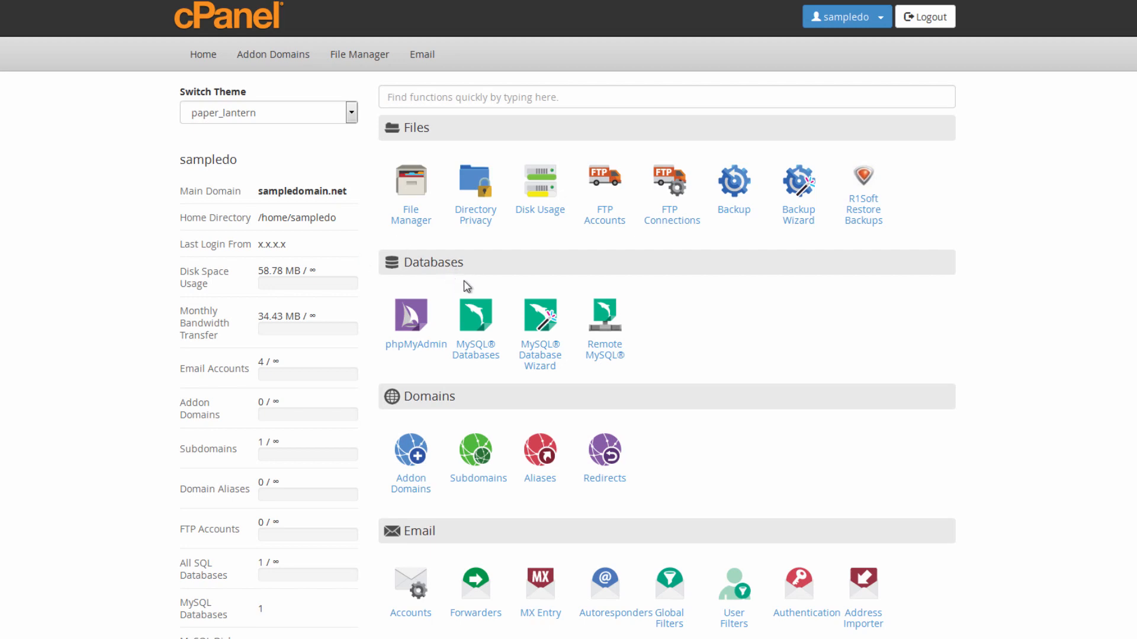
scroll(465, 286, "down", 1)
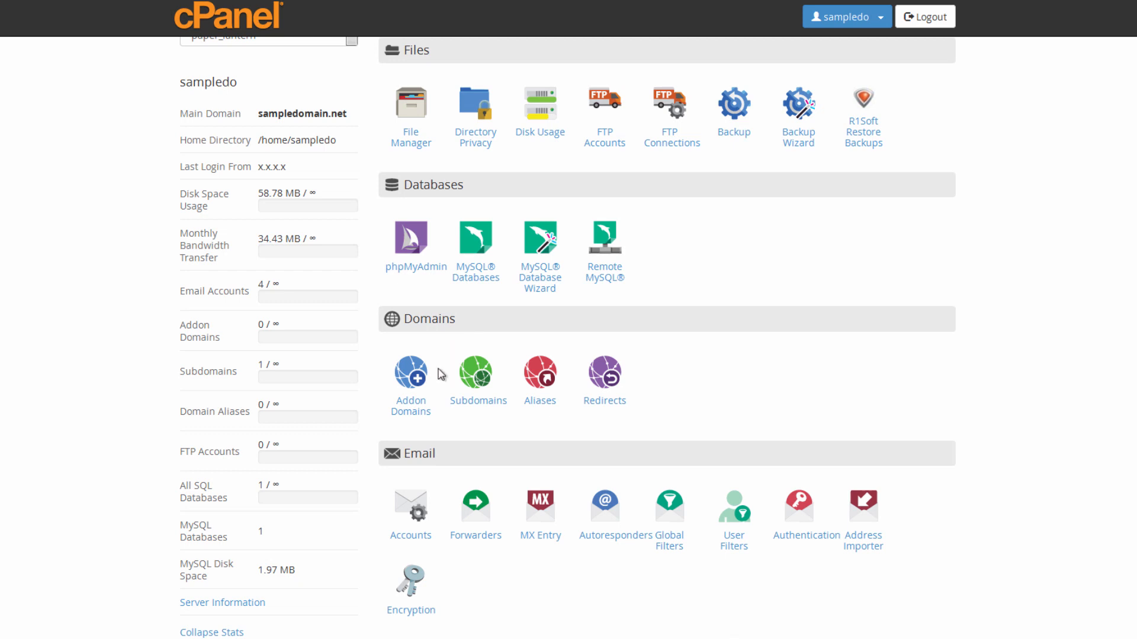
Step: Enter sofarsosweet.com as the new addon domain, auto-filling username sofarsosweet and its document root
left_click(410, 405)
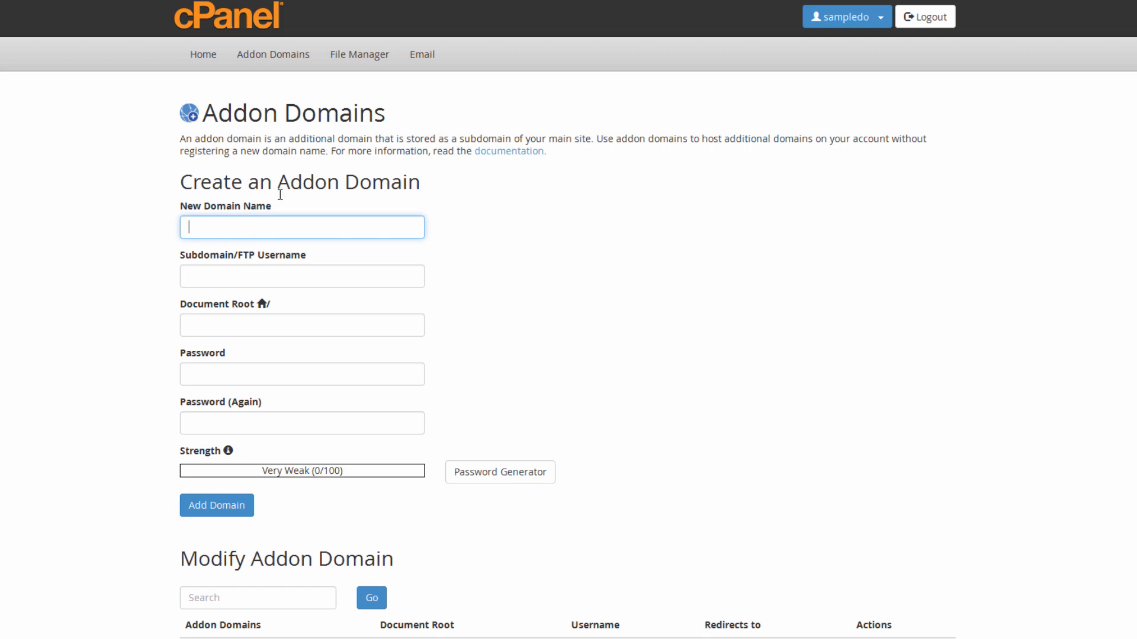
type("sofa")
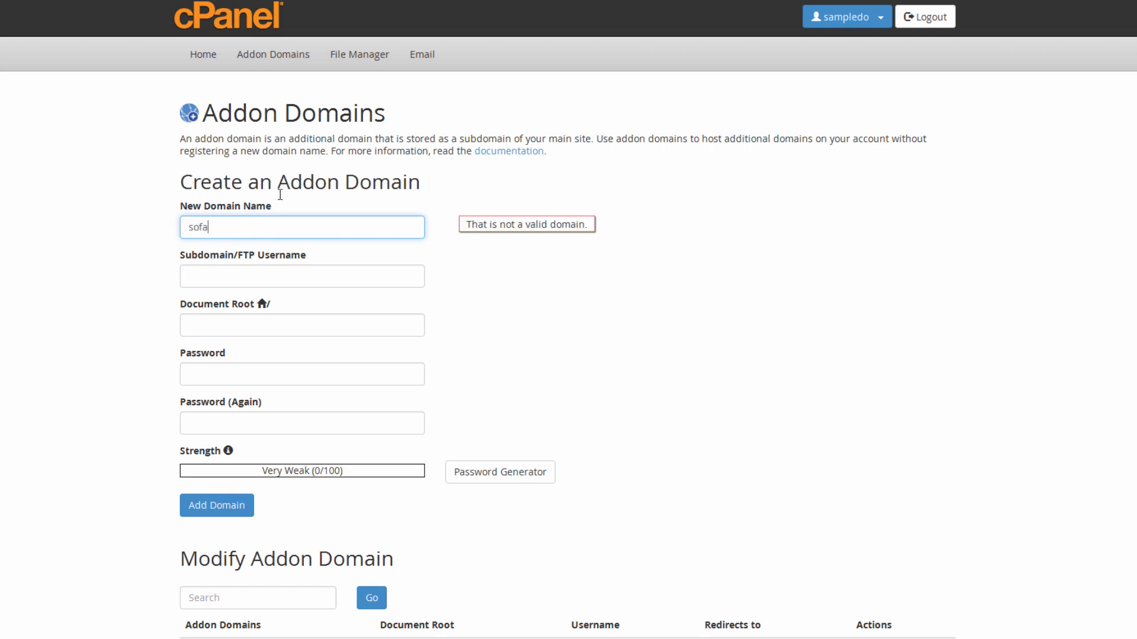
type("rsosweet")
type(".com")
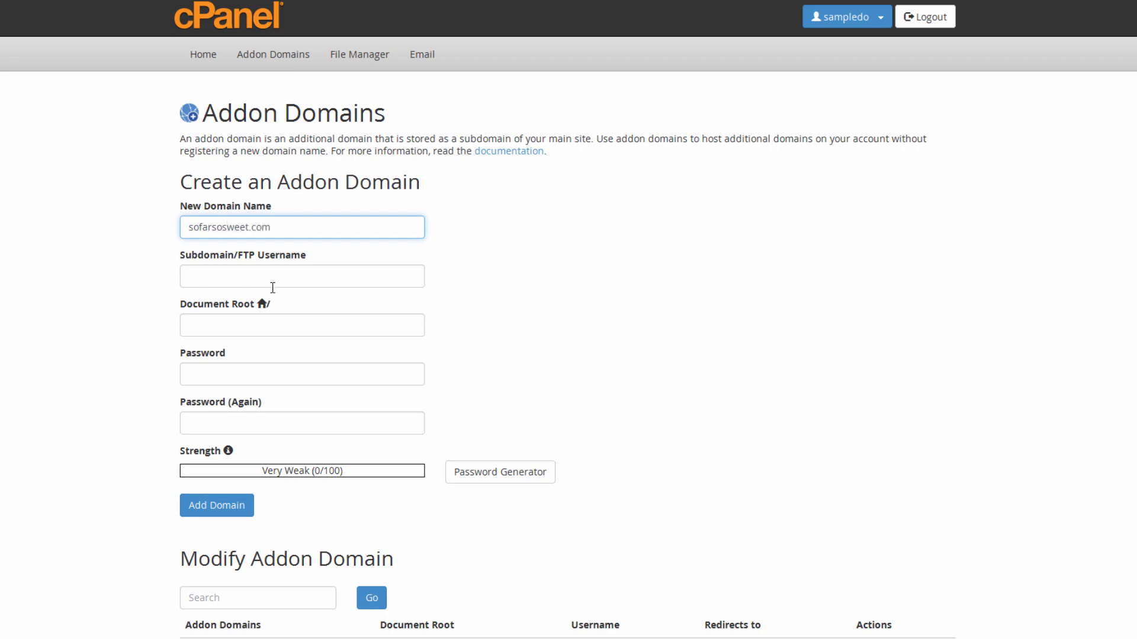
left_click(273, 277)
left_click(453, 260)
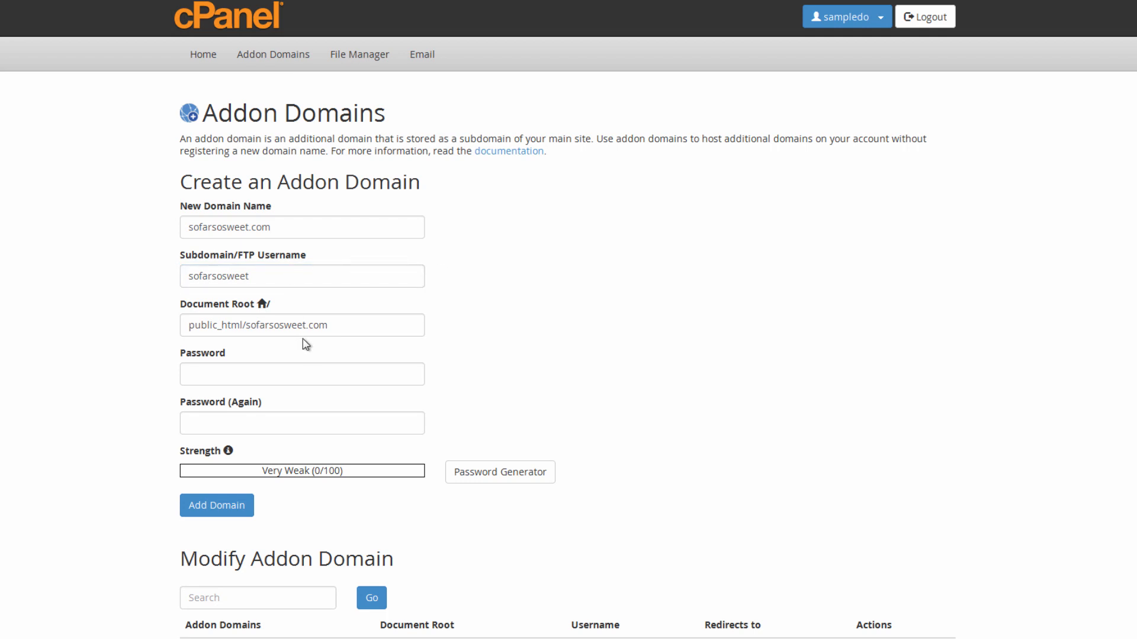
left_click(325, 277)
key("shift+Home")
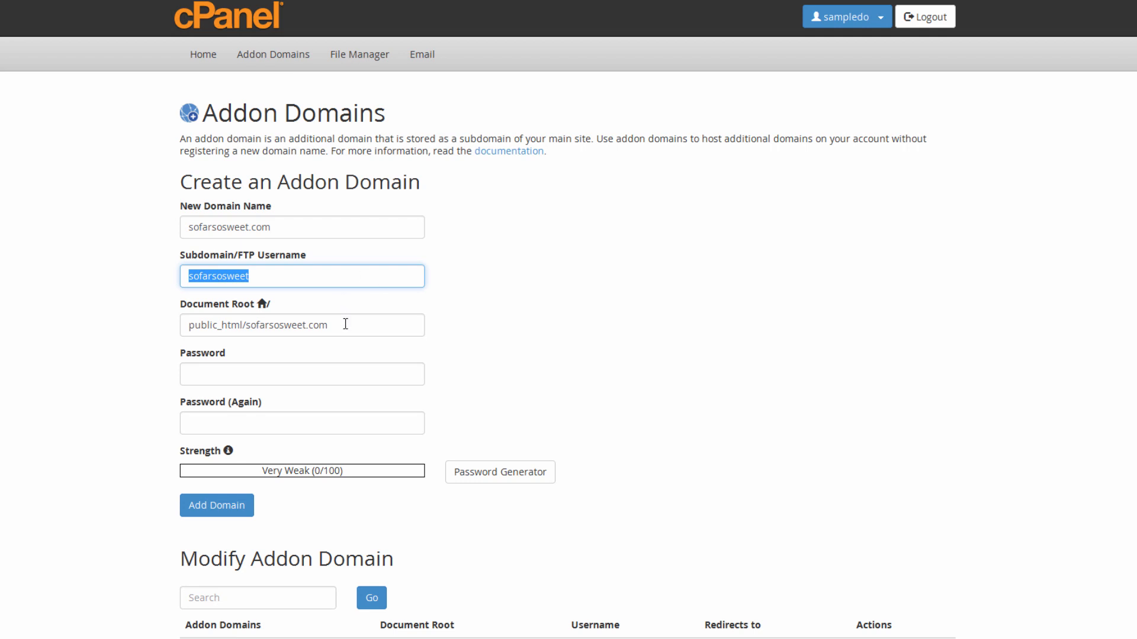
left_click_drag(342, 325, 243, 324)
left_click(410, 302)
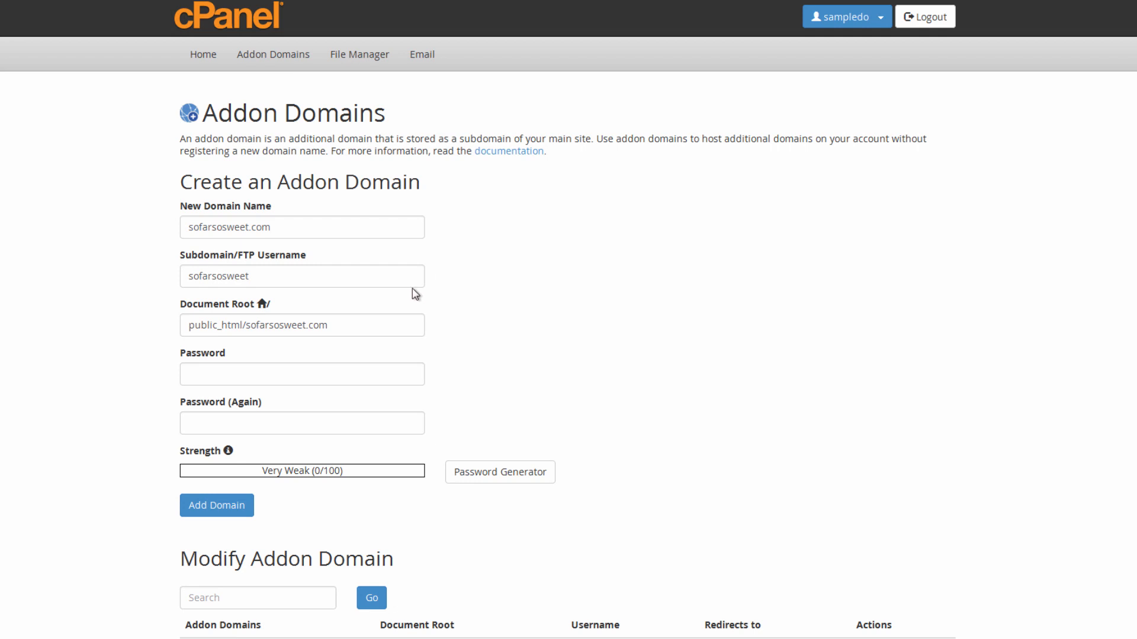
Step: Enter and confirm the password for the addon domain's FTP account
left_click(335, 369)
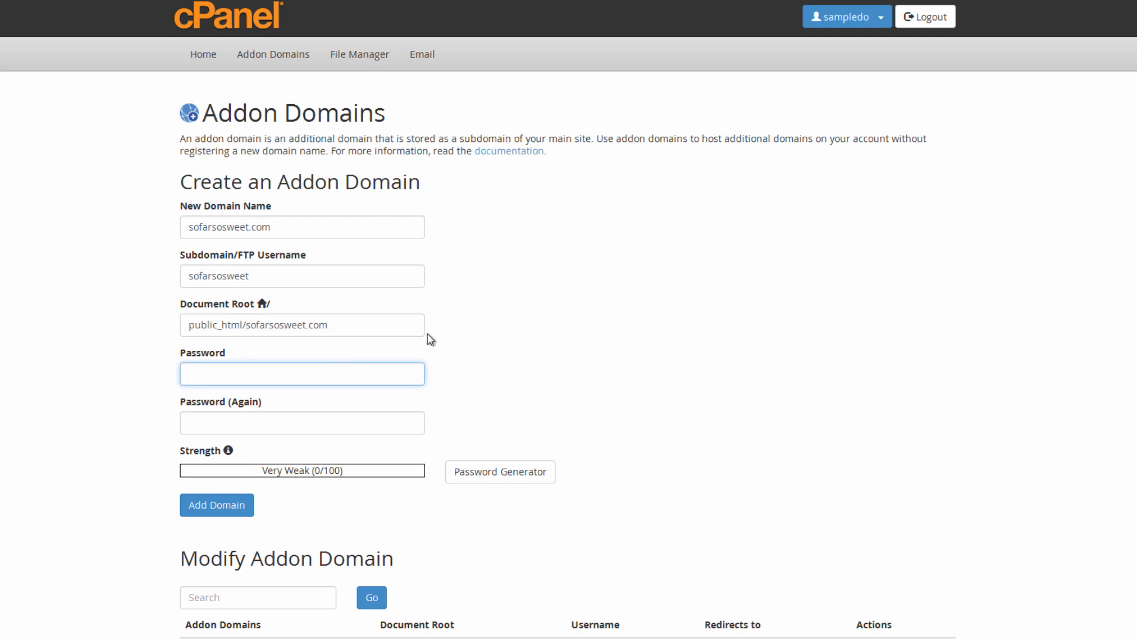
type("•••••••")
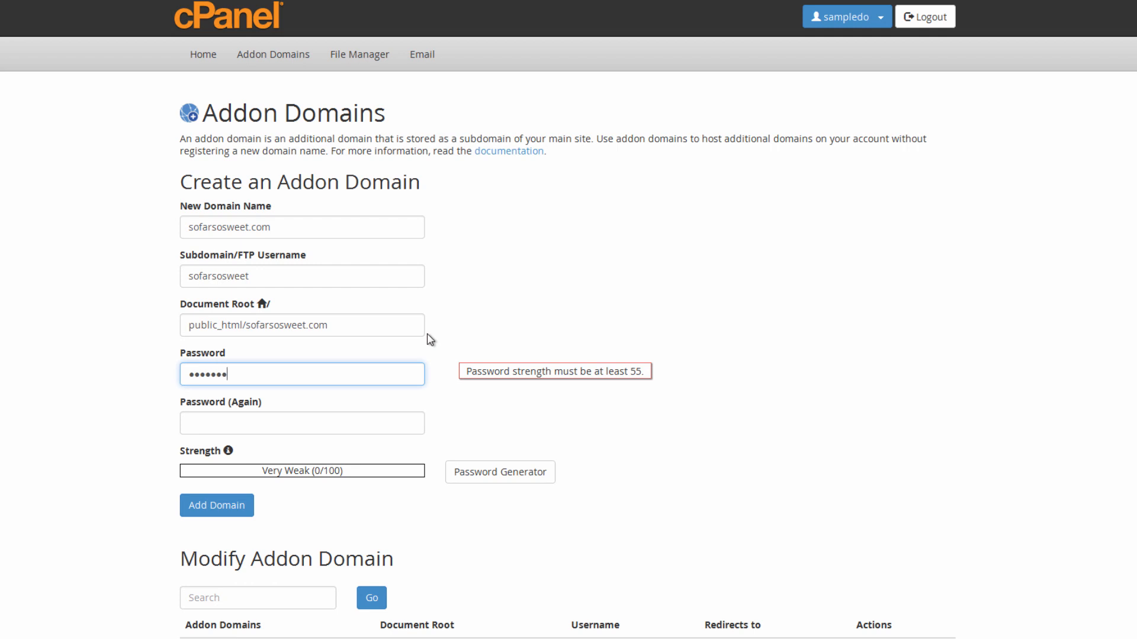
type("••")
key("Tab")
type("••••")
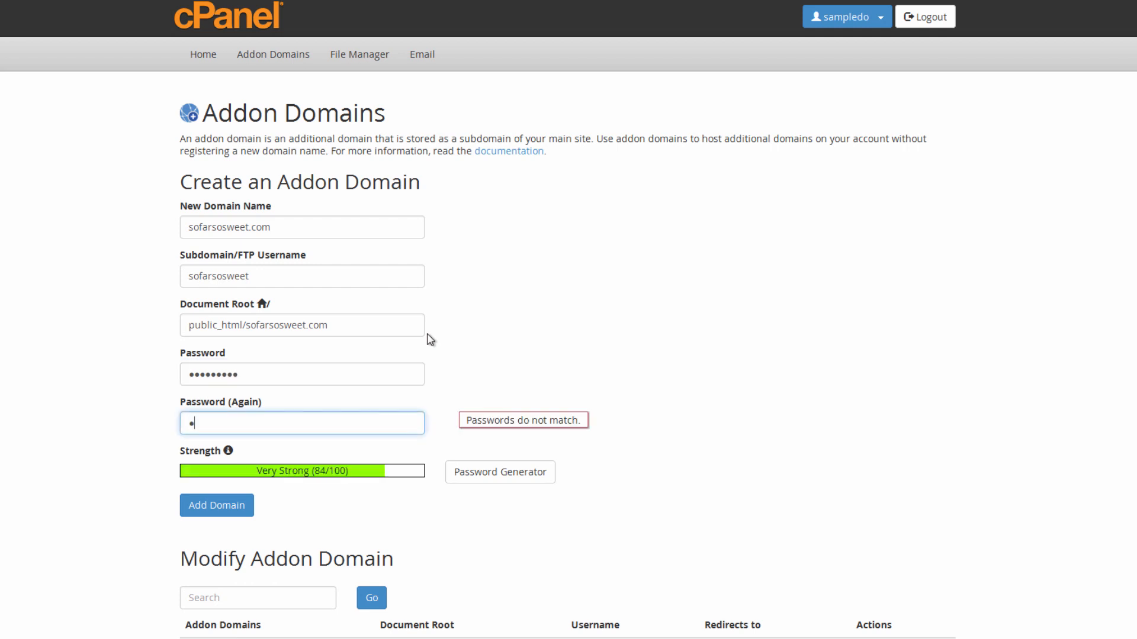
type("•••••")
left_click(507, 339)
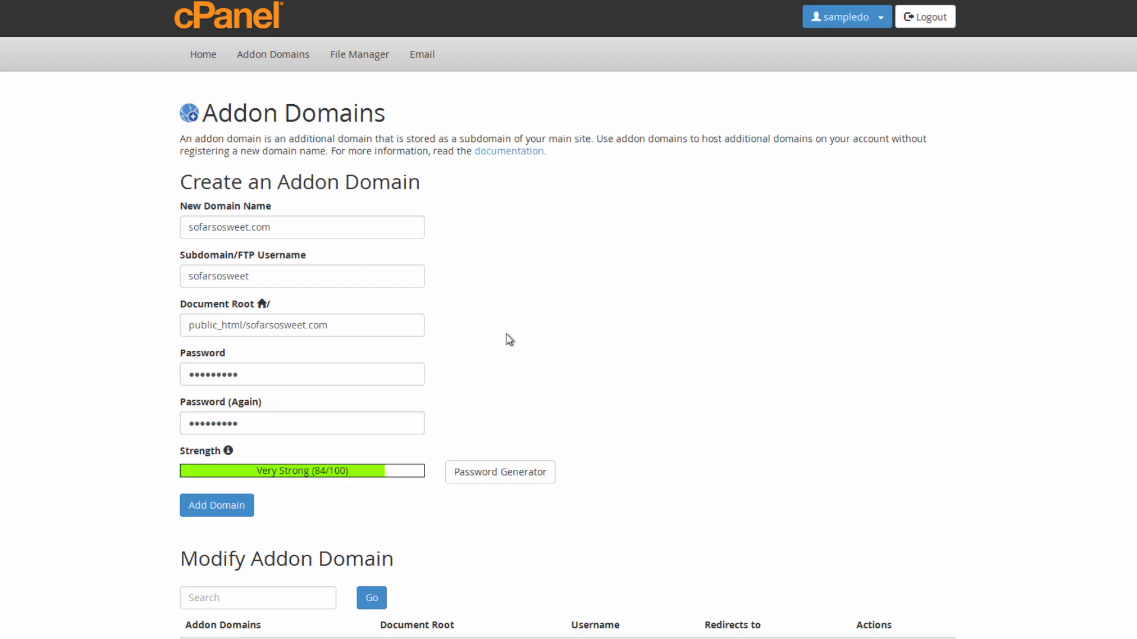
scroll(445, 366, "down", 1)
scroll(446, 365, "down", 1)
Step: Create the addon domain and review the sofarsosweet.com and FTP account success messages
left_click(241, 433)
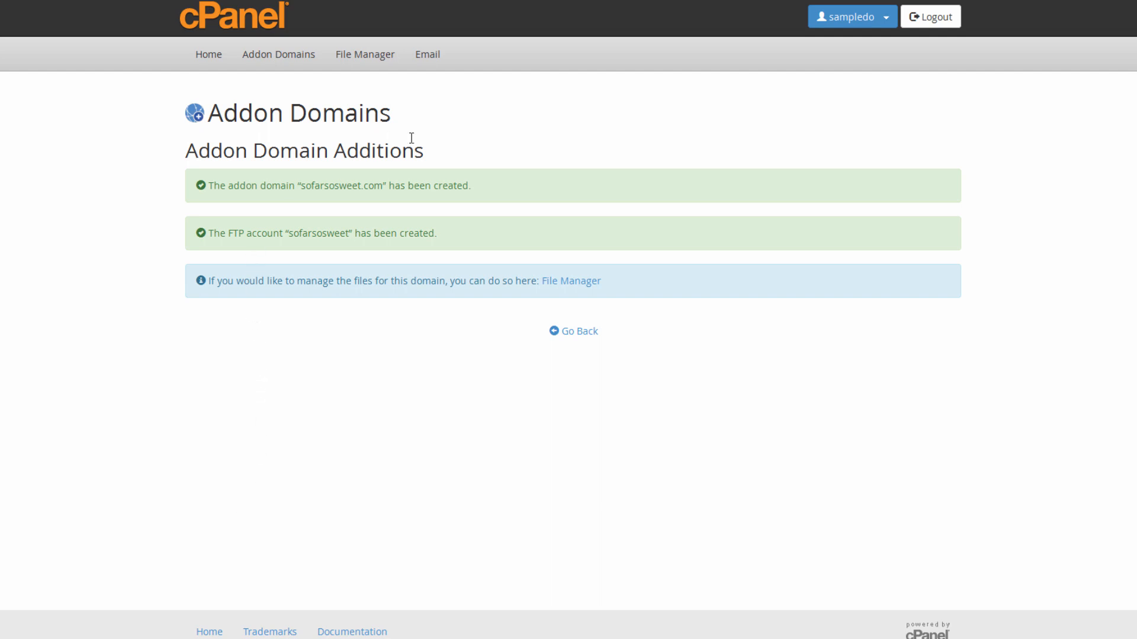
left_click_drag(481, 183, 174, 181)
left_click_drag(471, 248, 173, 238)
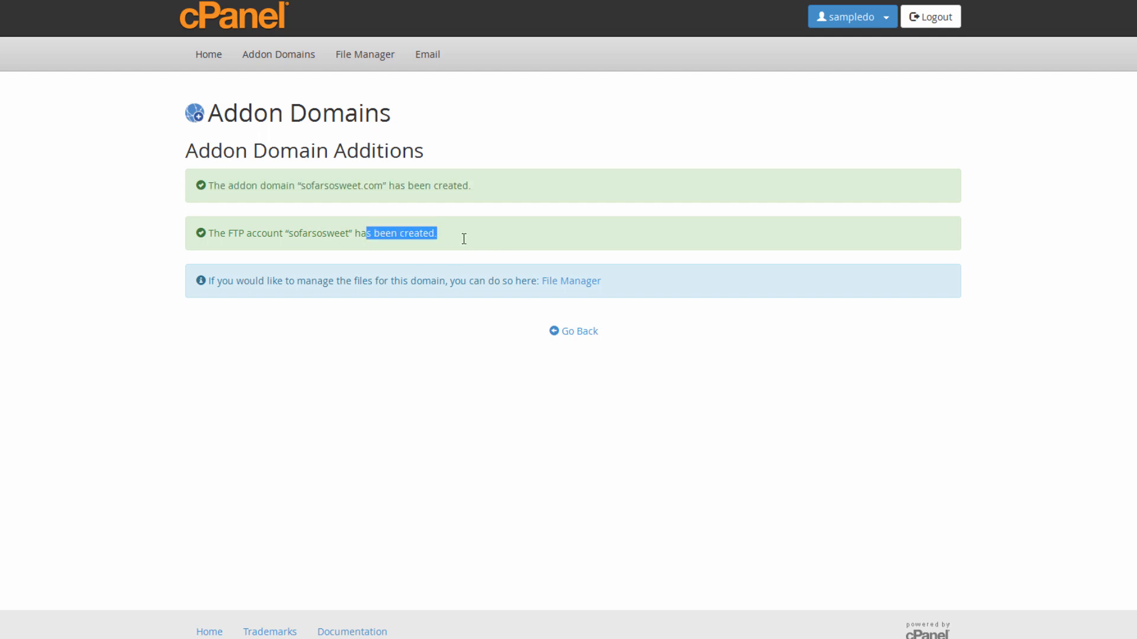
left_click(556, 246)
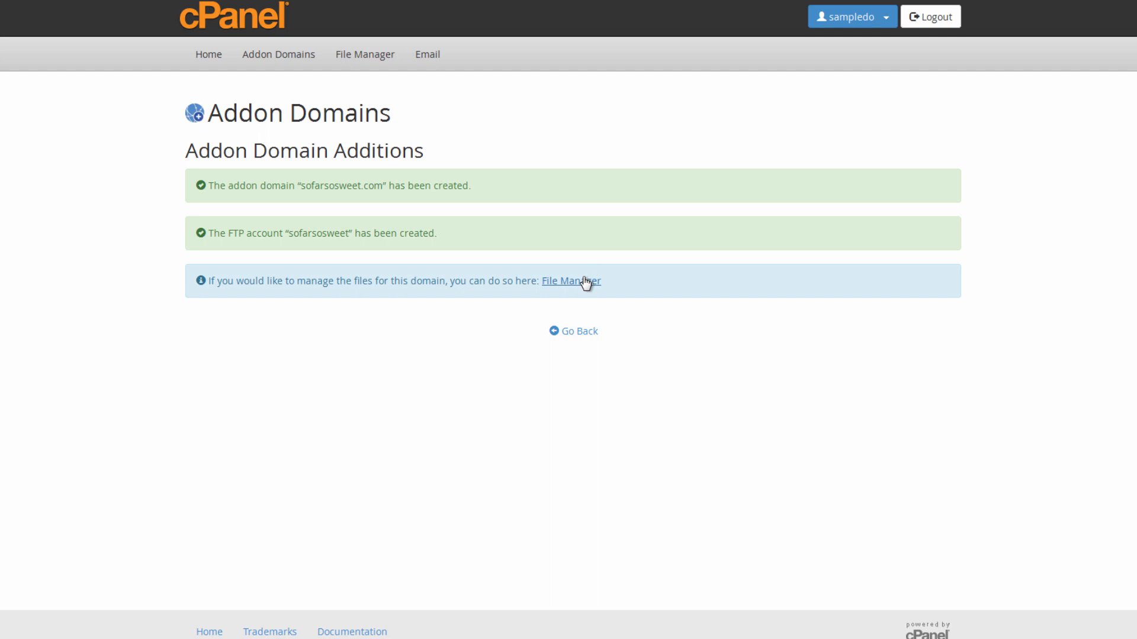
Step: Go back to Addon Domains and confirm sofarsosweet.com appears in the list
left_click(587, 331)
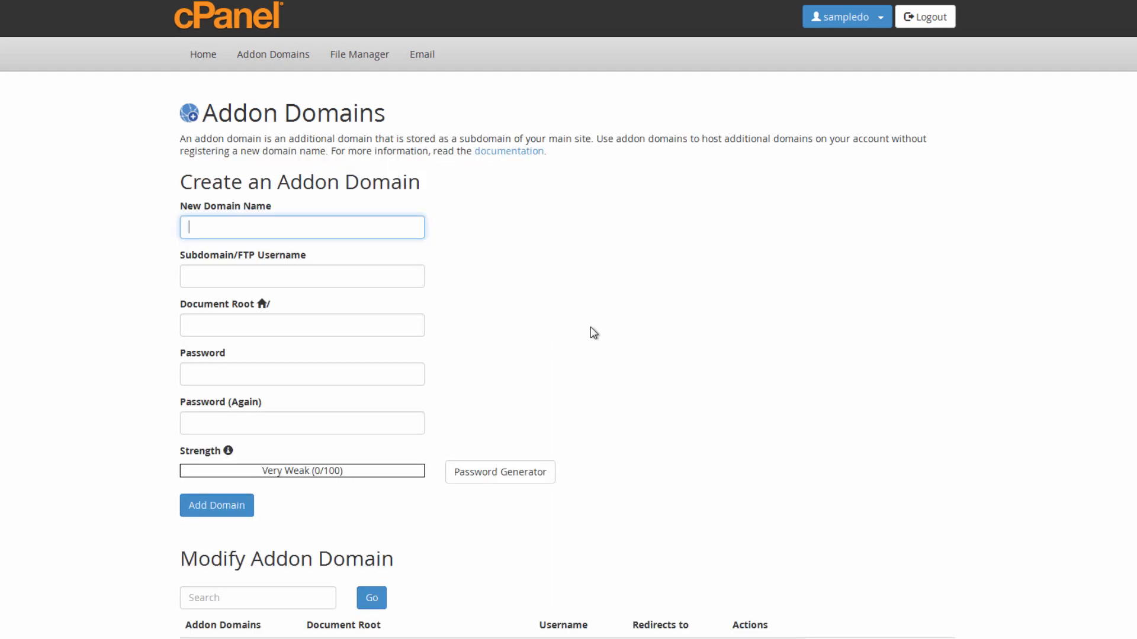
scroll(609, 327, "down", 3)
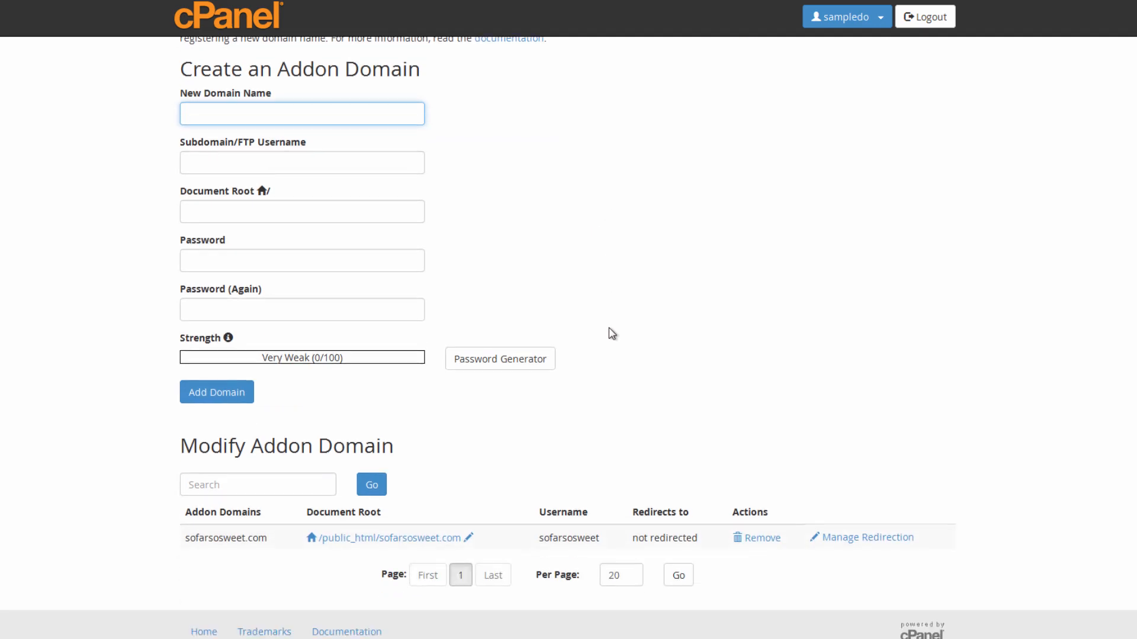
left_click_drag(185, 537, 271, 544)
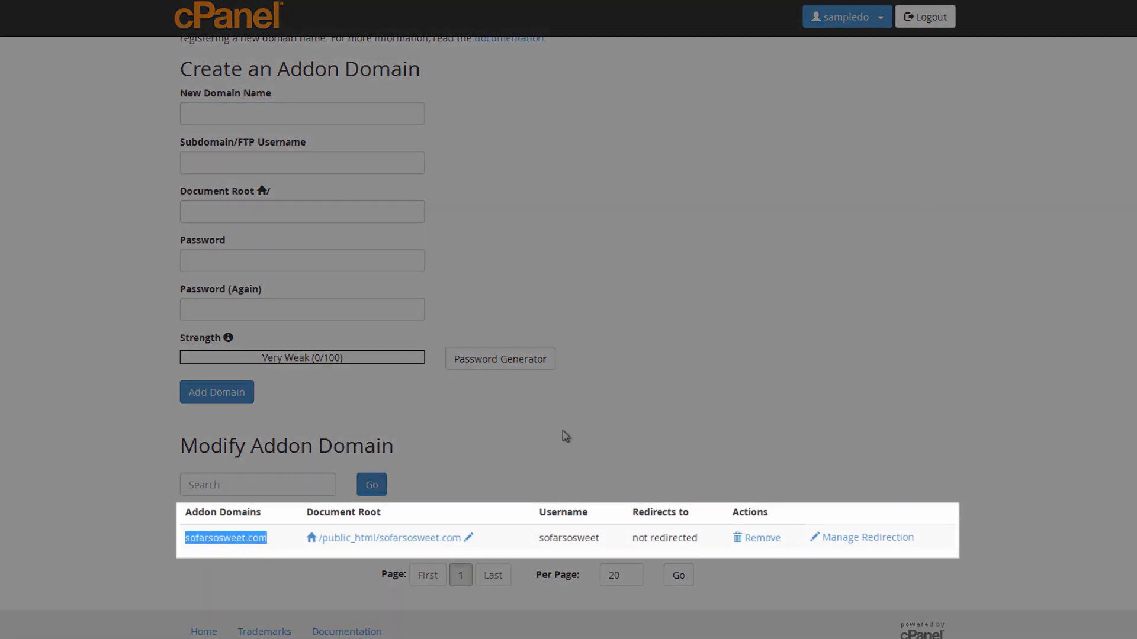
left_click(561, 437)
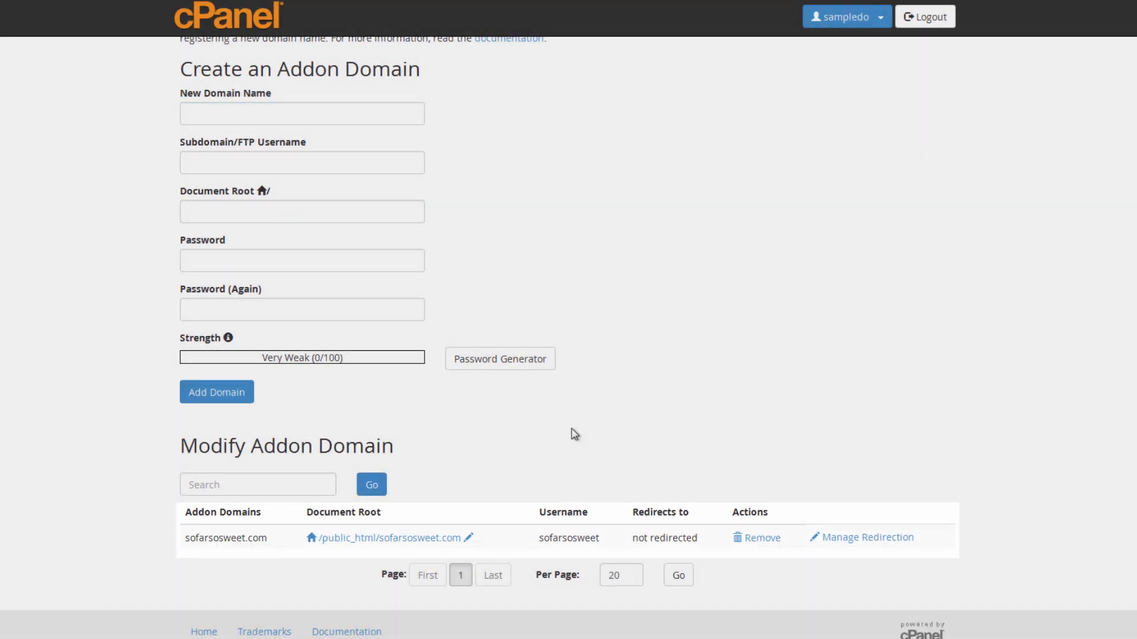
scroll(561, 391, "up", 3)
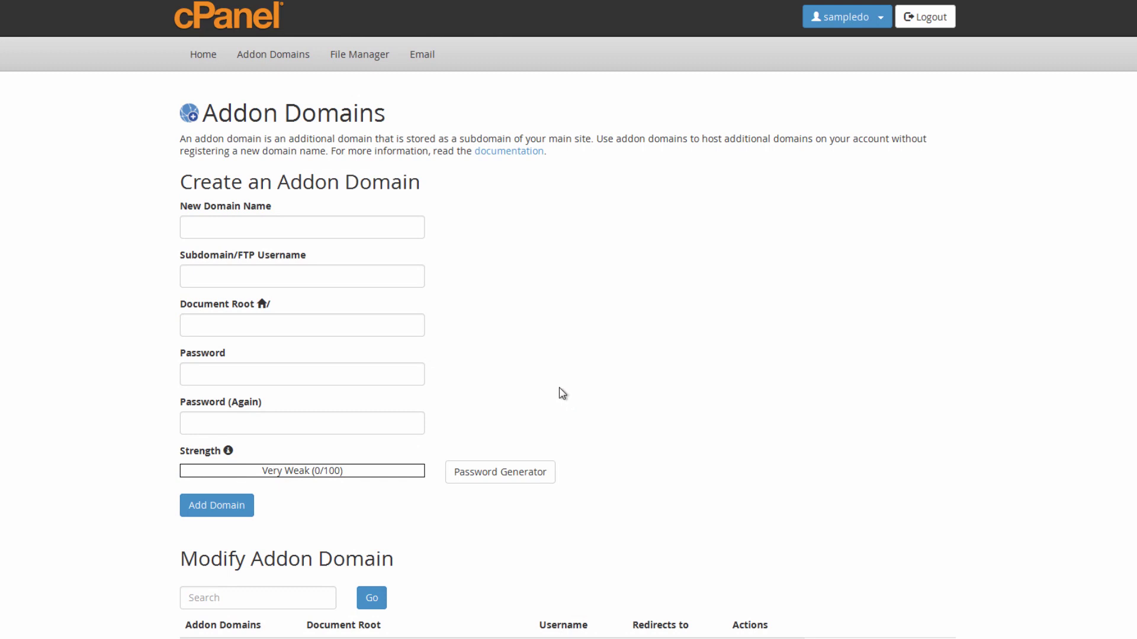
Step: From cPanel home, check Email Accounts offers sofarsosweet.com as a mail domain
left_click(203, 55)
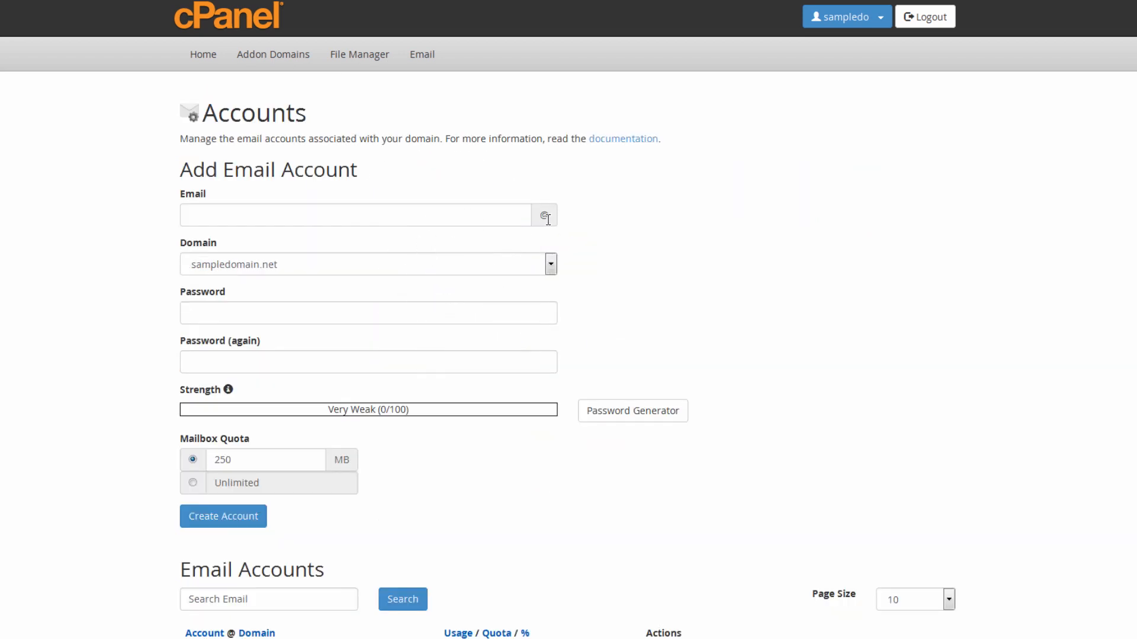
left_click(550, 263)
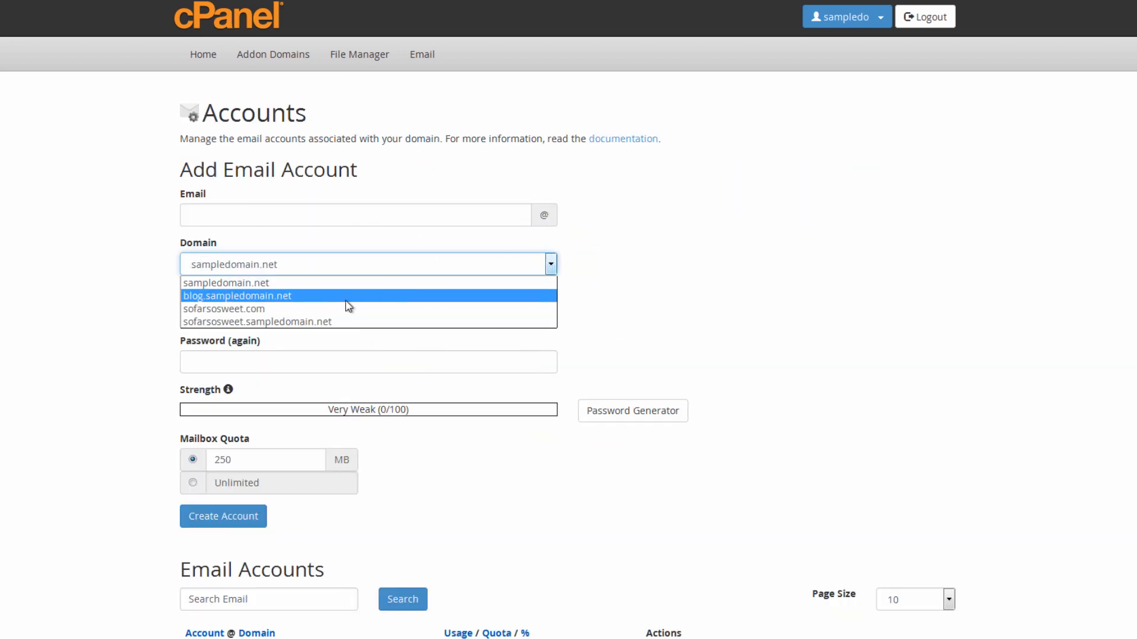
left_click(668, 248)
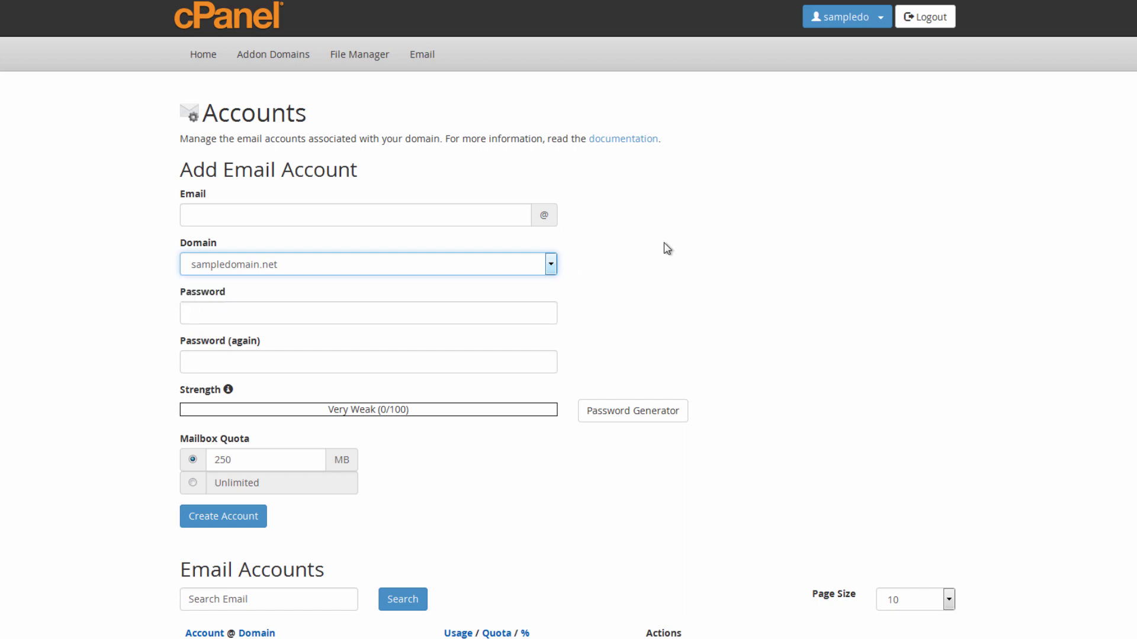
Step: Return to the cPanel home page and launch the Softaculous WordPress installer
left_click(202, 55)
scroll(684, 231, "down", 5)
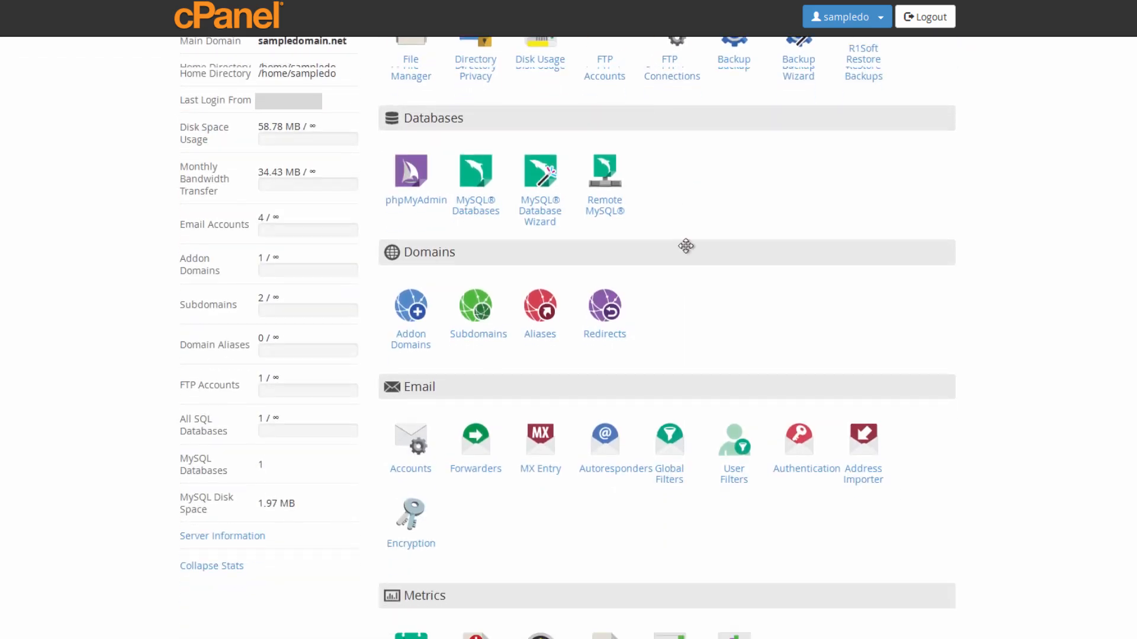
scroll(719, 289, "down", 3)
scroll(720, 289, "down", 1)
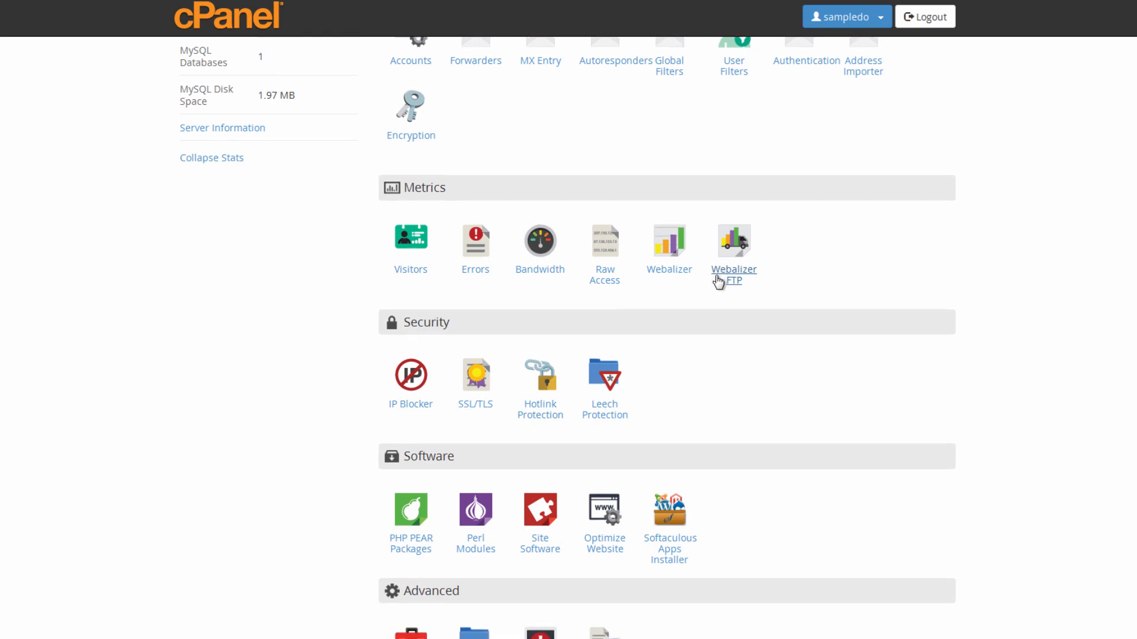
scroll(720, 290, "down", 1)
scroll(720, 294, "down", 2)
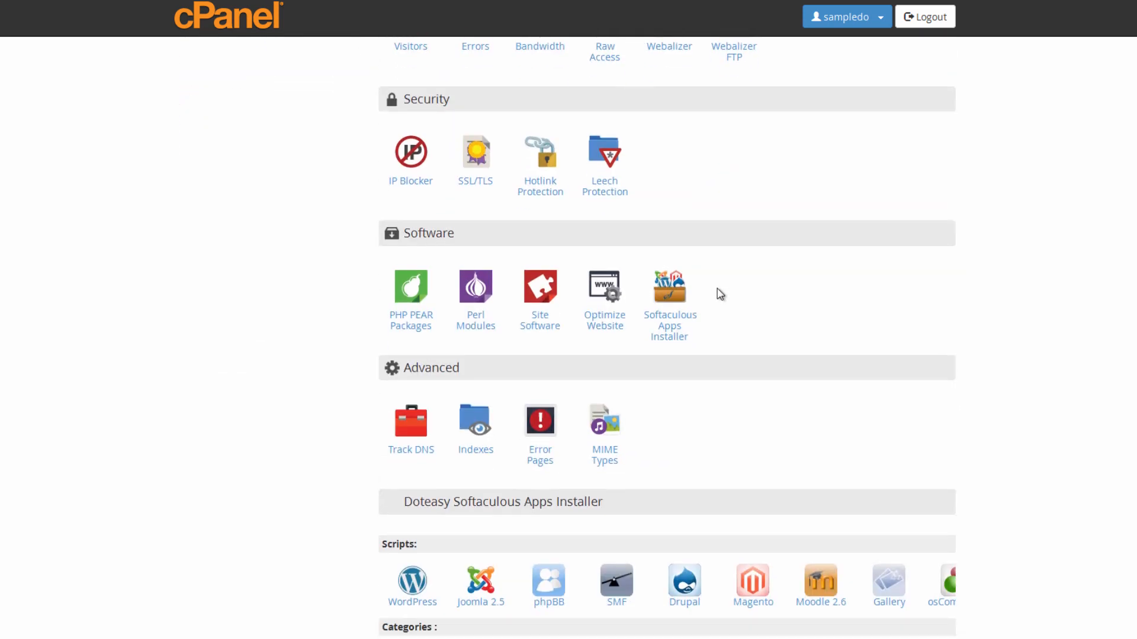
scroll(719, 294, "down", 1)
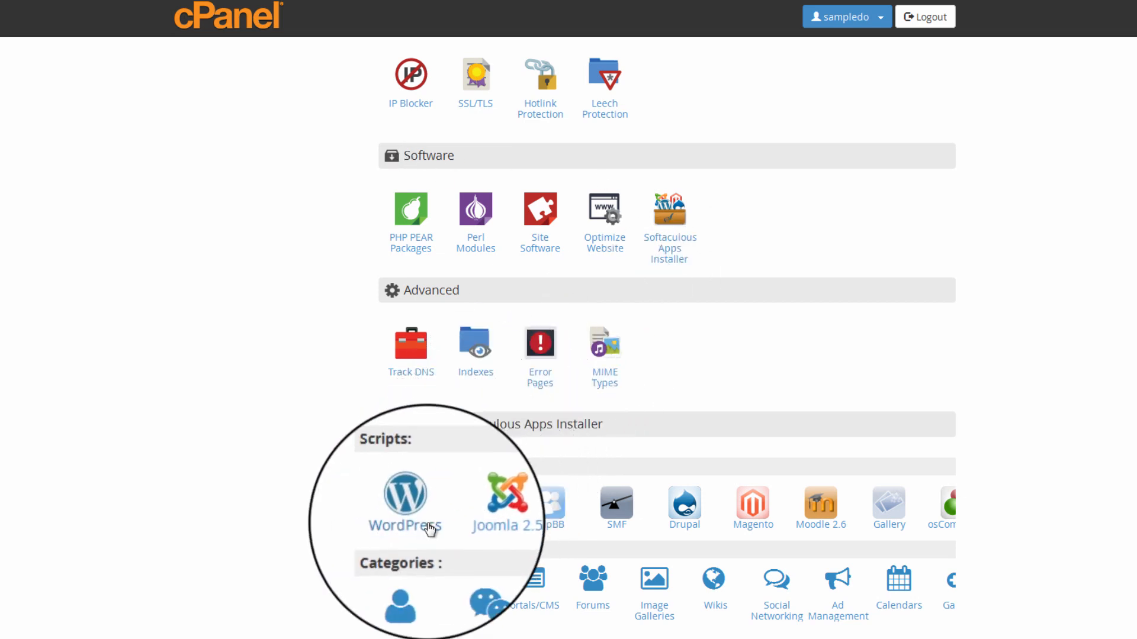
left_click(430, 528)
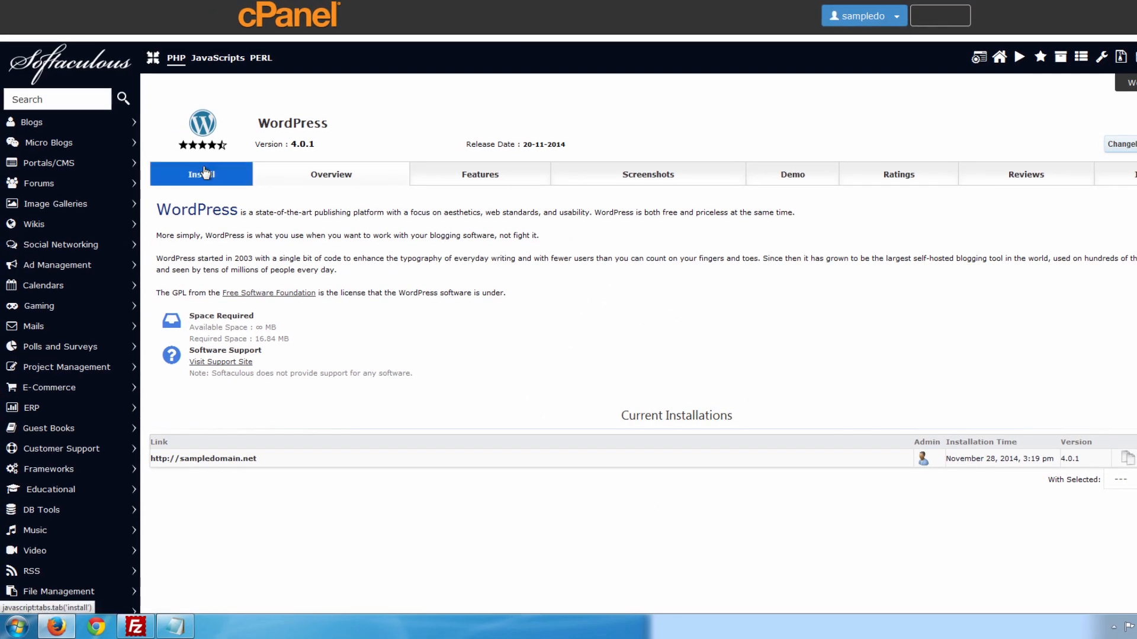
Step: Confirm sofarsosweet.com appears in the Choose Domain list of the WordPress install form
left_click(204, 172)
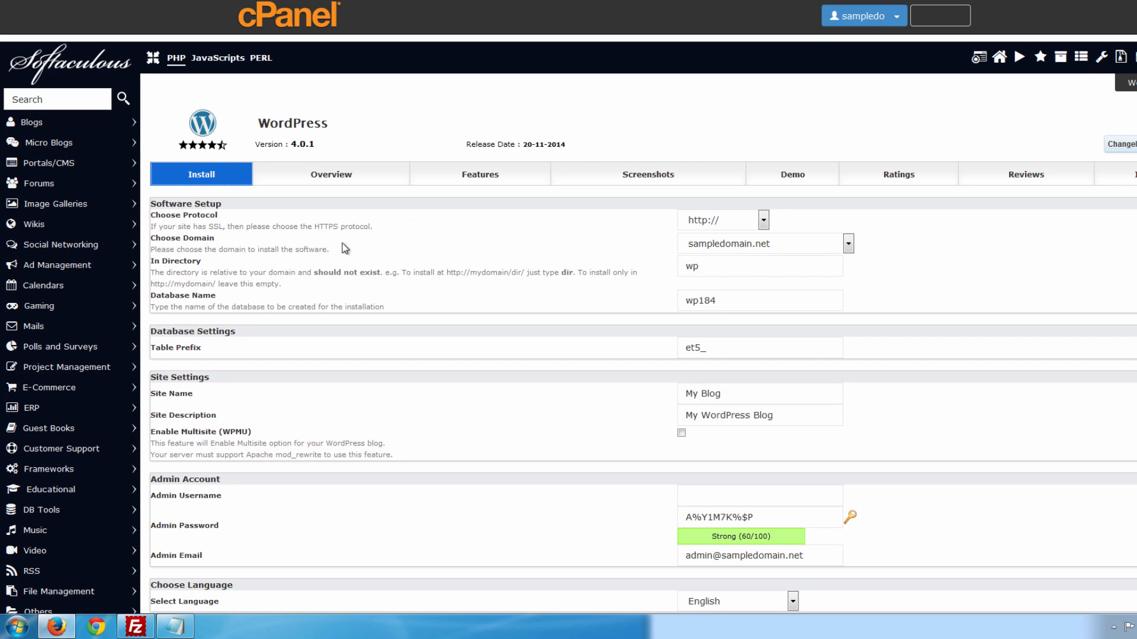
left_click(848, 244)
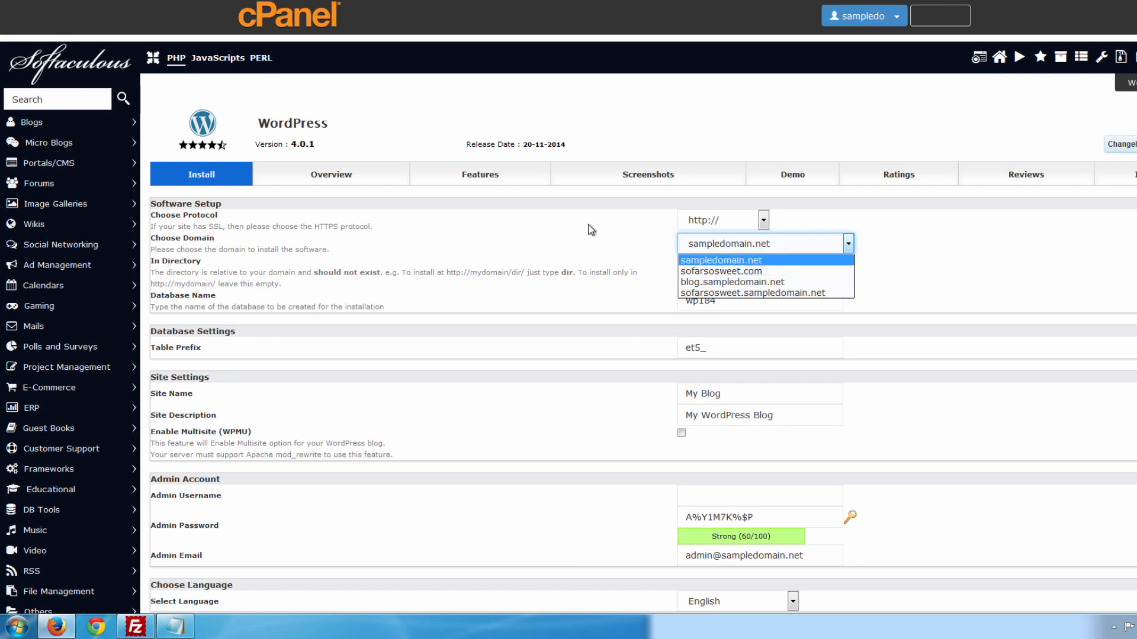
left_click(423, 220)
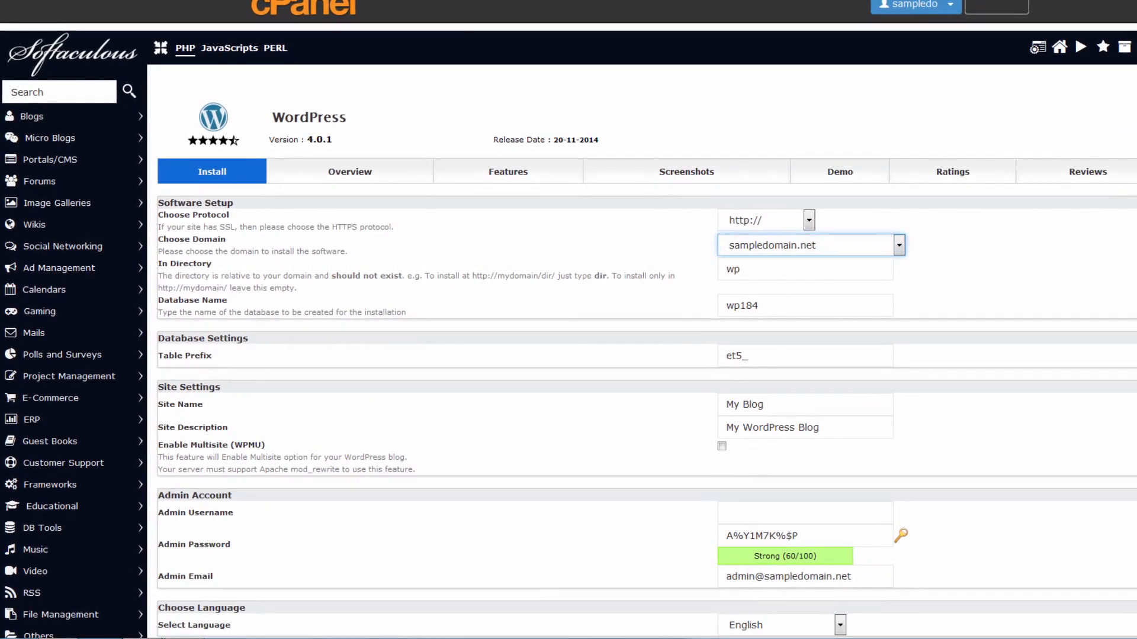
Step: Browse into the local Back-up public_html folder and select index.htm for upload
left_click(143, 633)
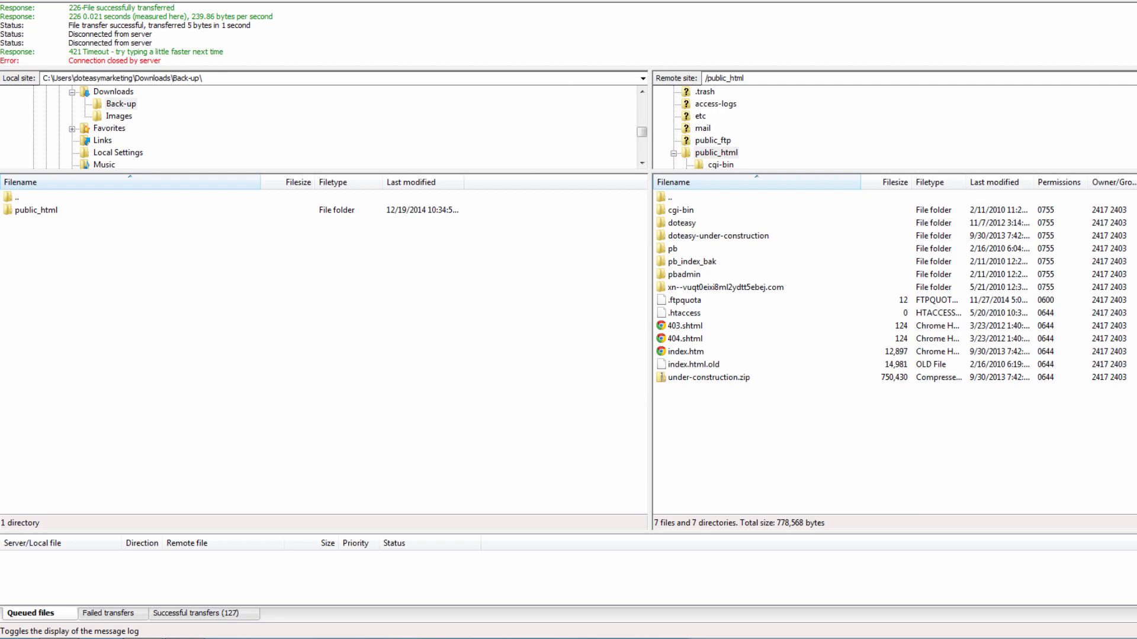
double_click(39, 211)
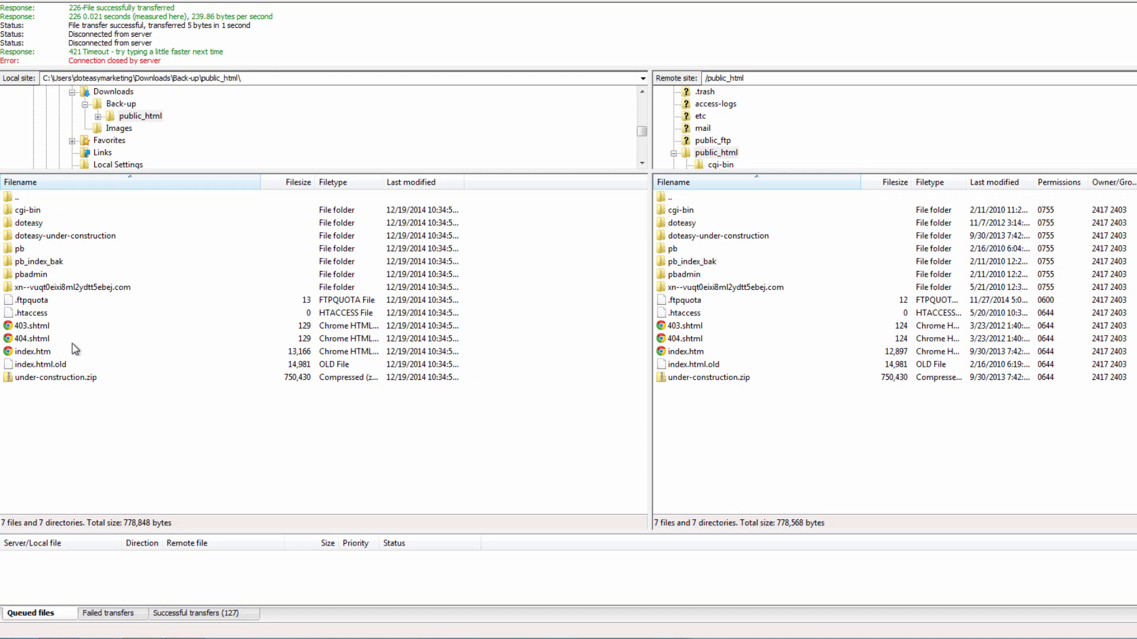
left_click(138, 353)
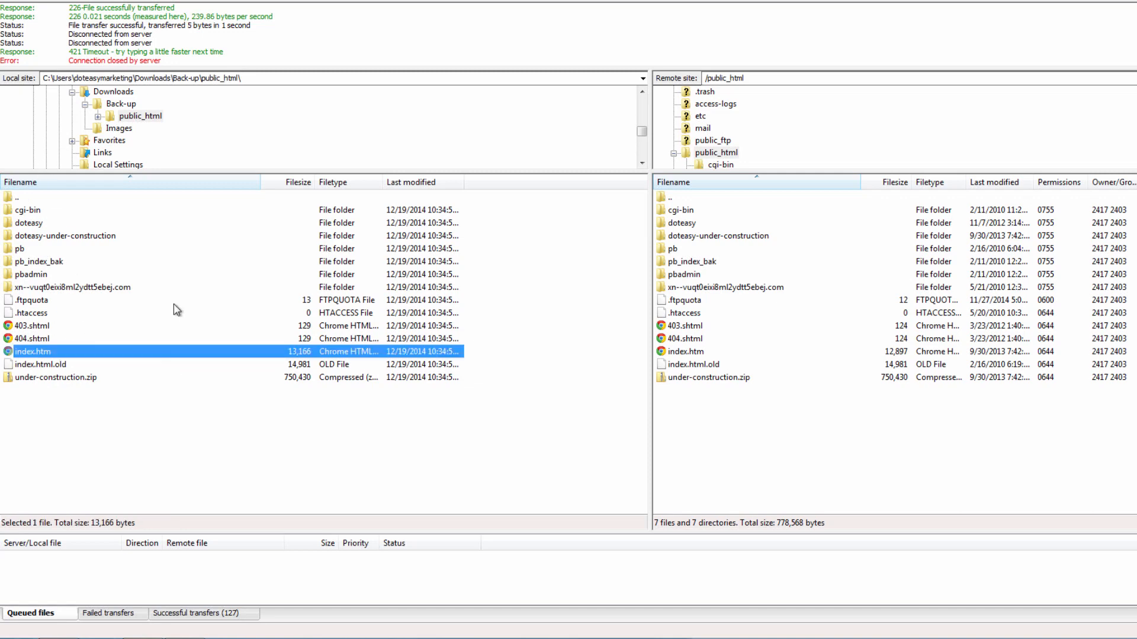